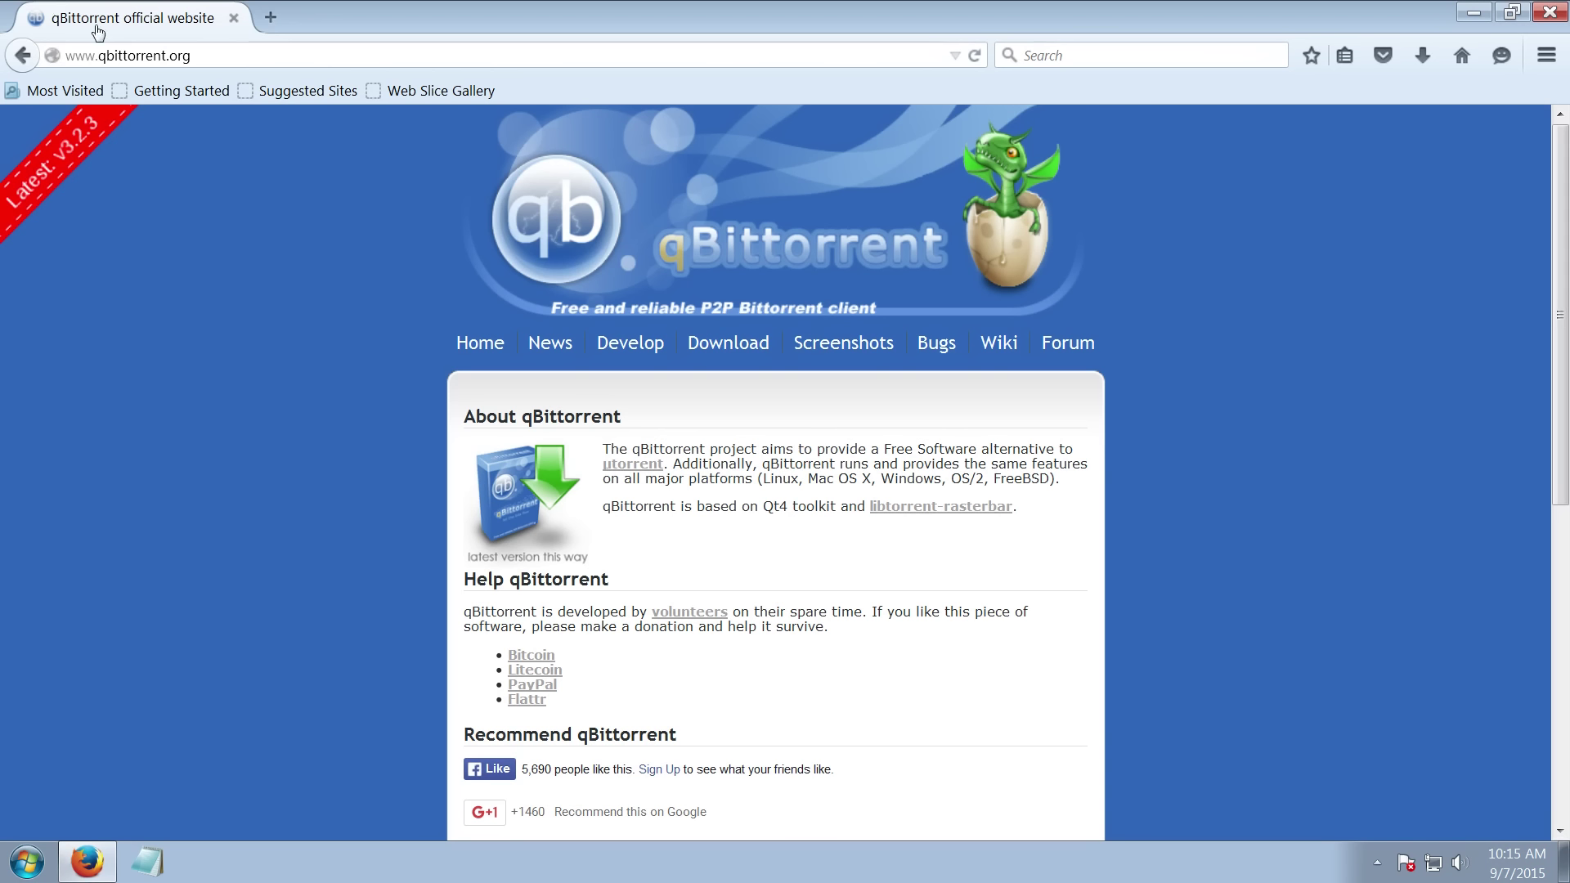
- Go to the FossHub qBittorrent page and download the v3.2.3 Windows installer
{"action": "left_click", "coordinate": [703, 347]}
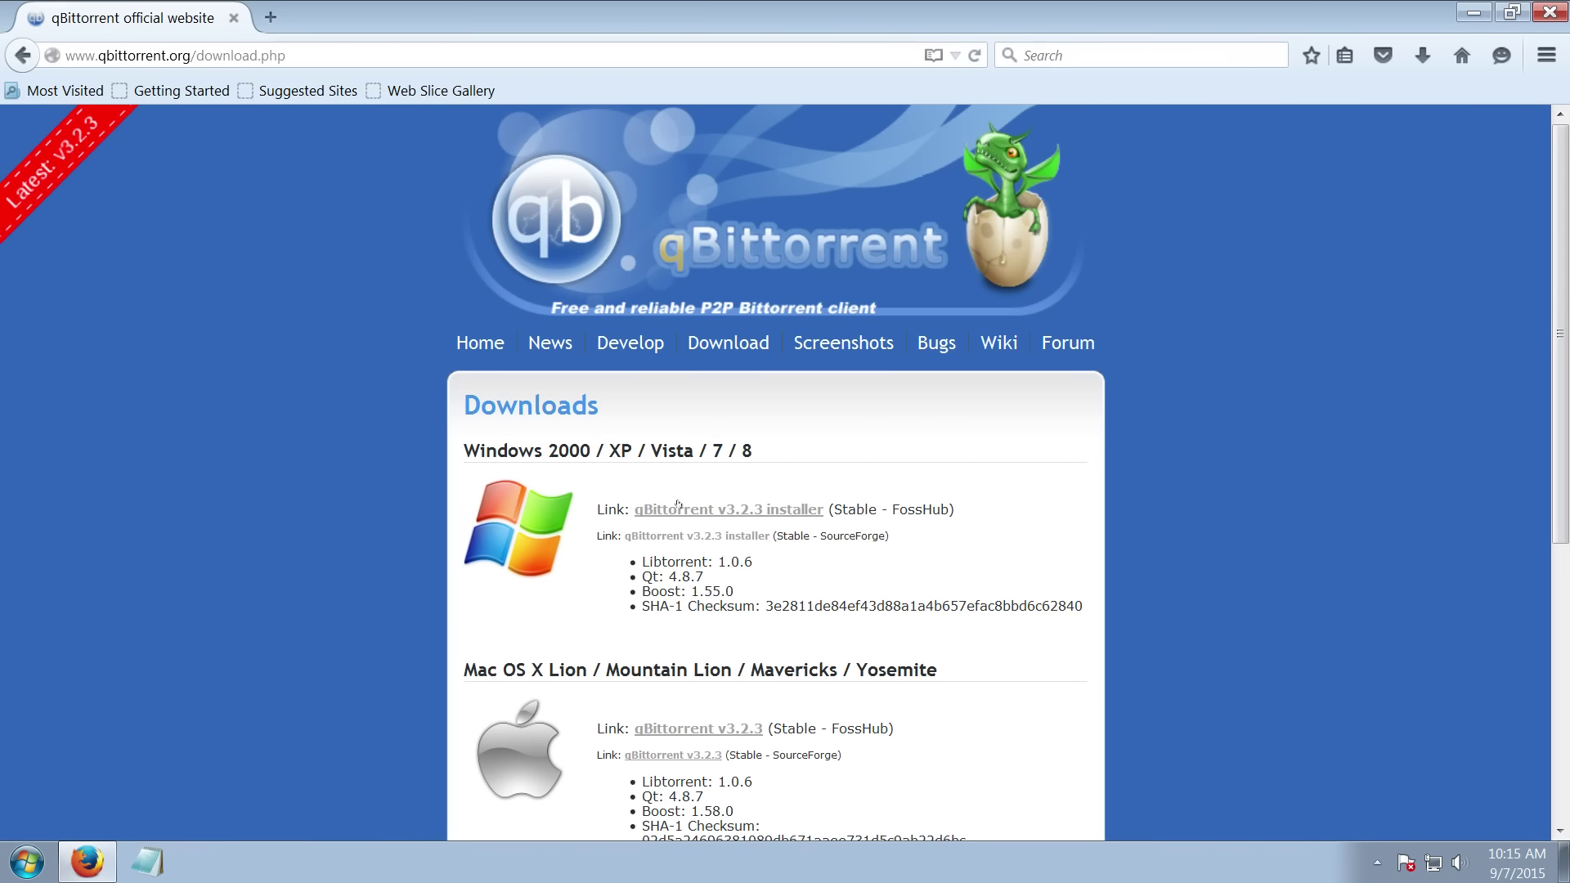
{"action": "left_click", "coordinate": [726, 510]}
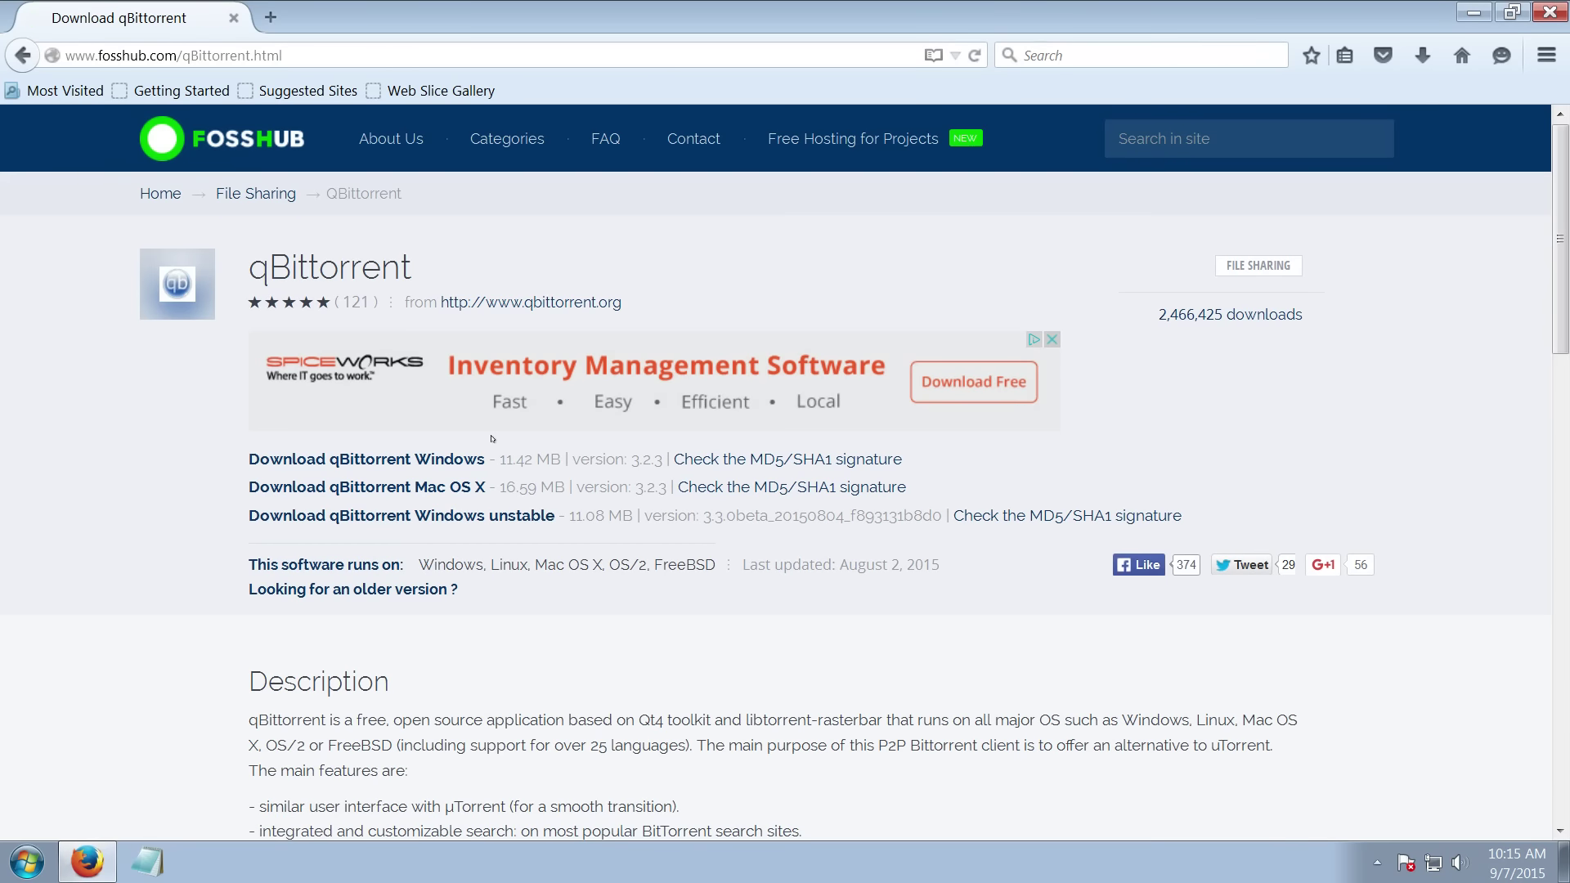
{"action": "left_click", "coordinate": [439, 462]}
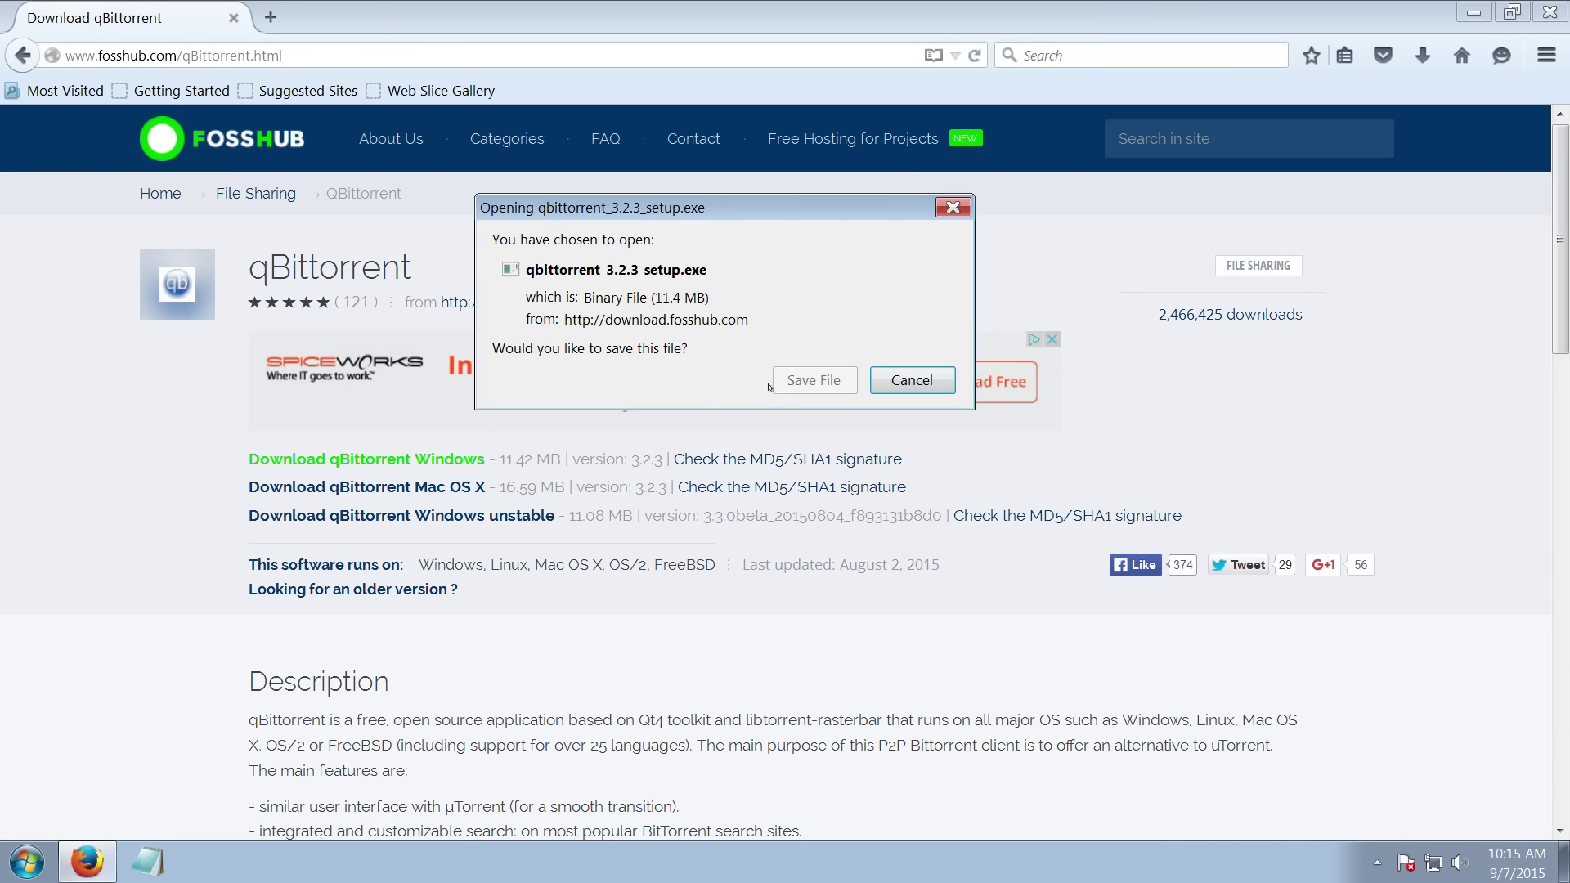
- Save qbittorrent_3.2.3_setup.exe, then launch it from Firefox's downloads list, accepting the security warning
{"action": "left_click", "coordinate": [805, 381]}
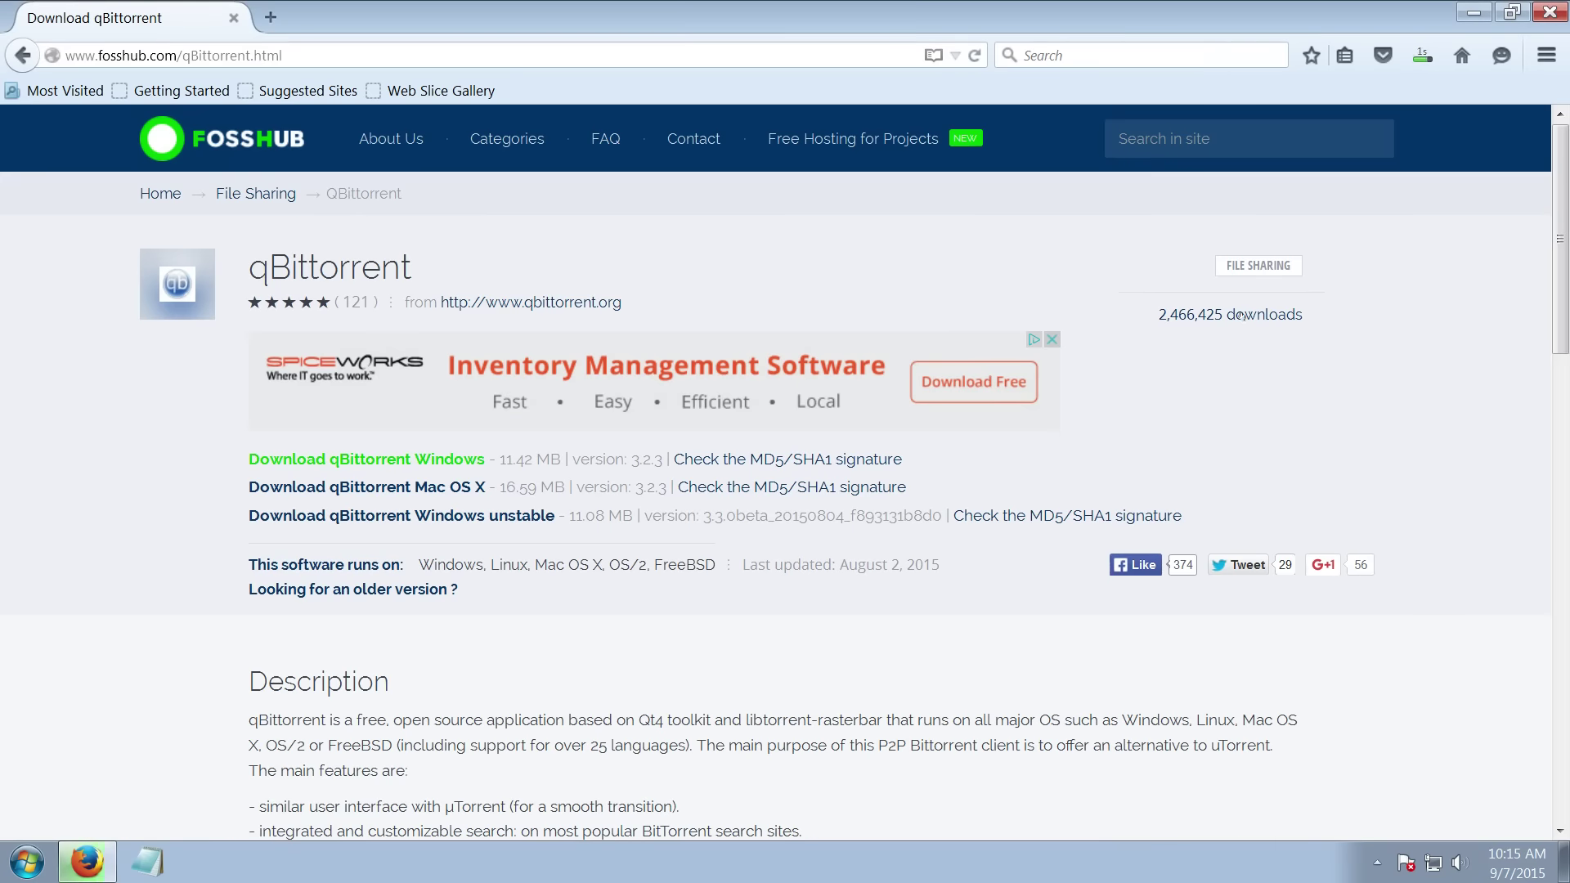
{"action": "left_click", "coordinate": [1423, 55]}
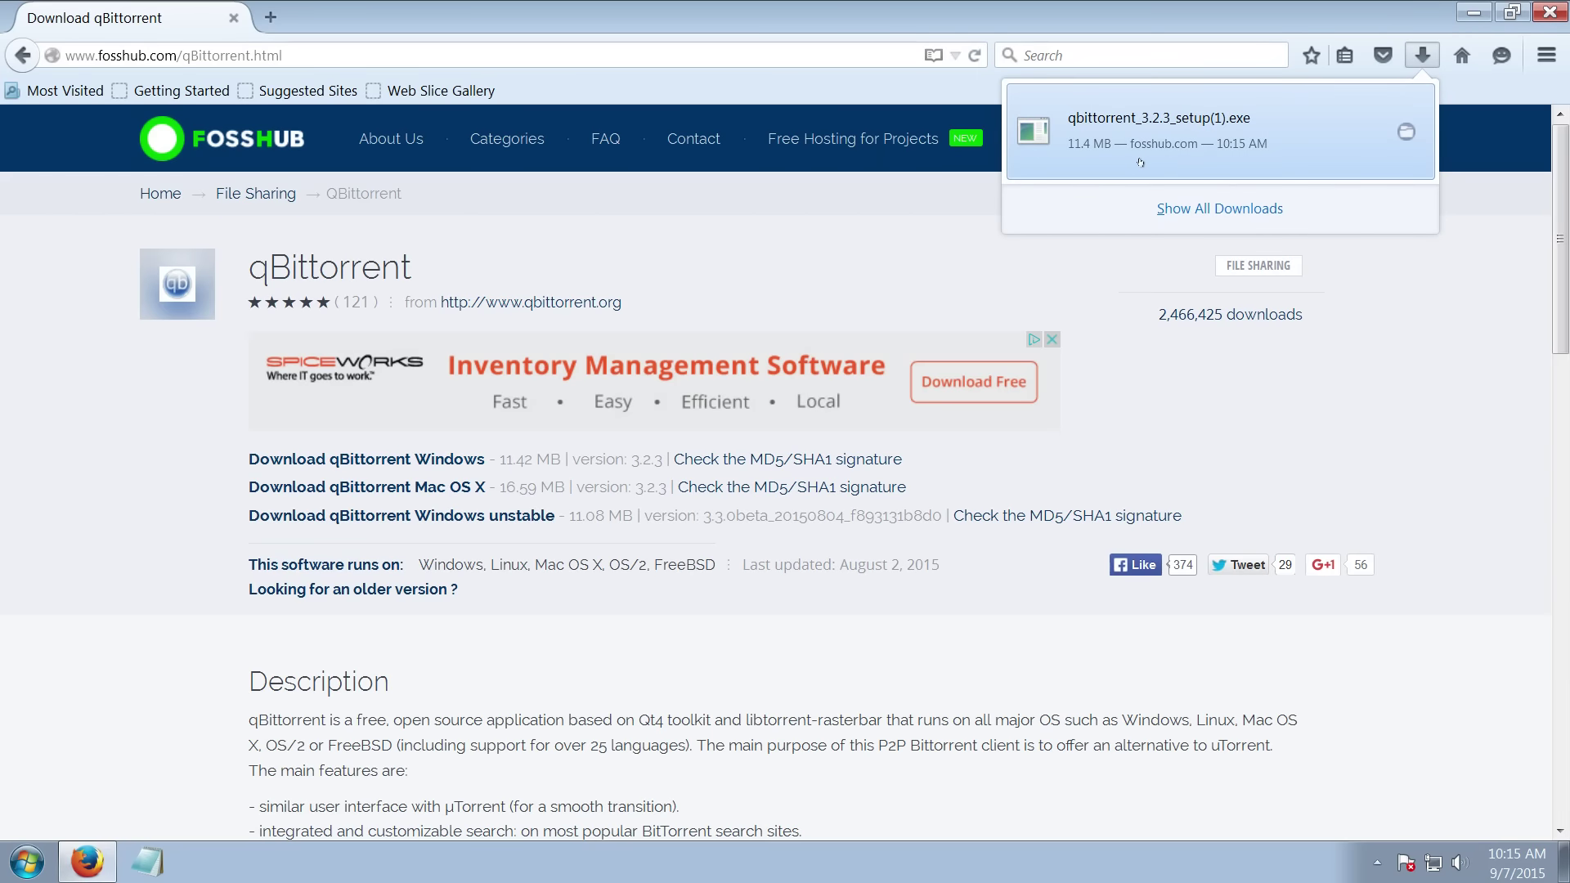
{"action": "left_click", "coordinate": [1140, 162]}
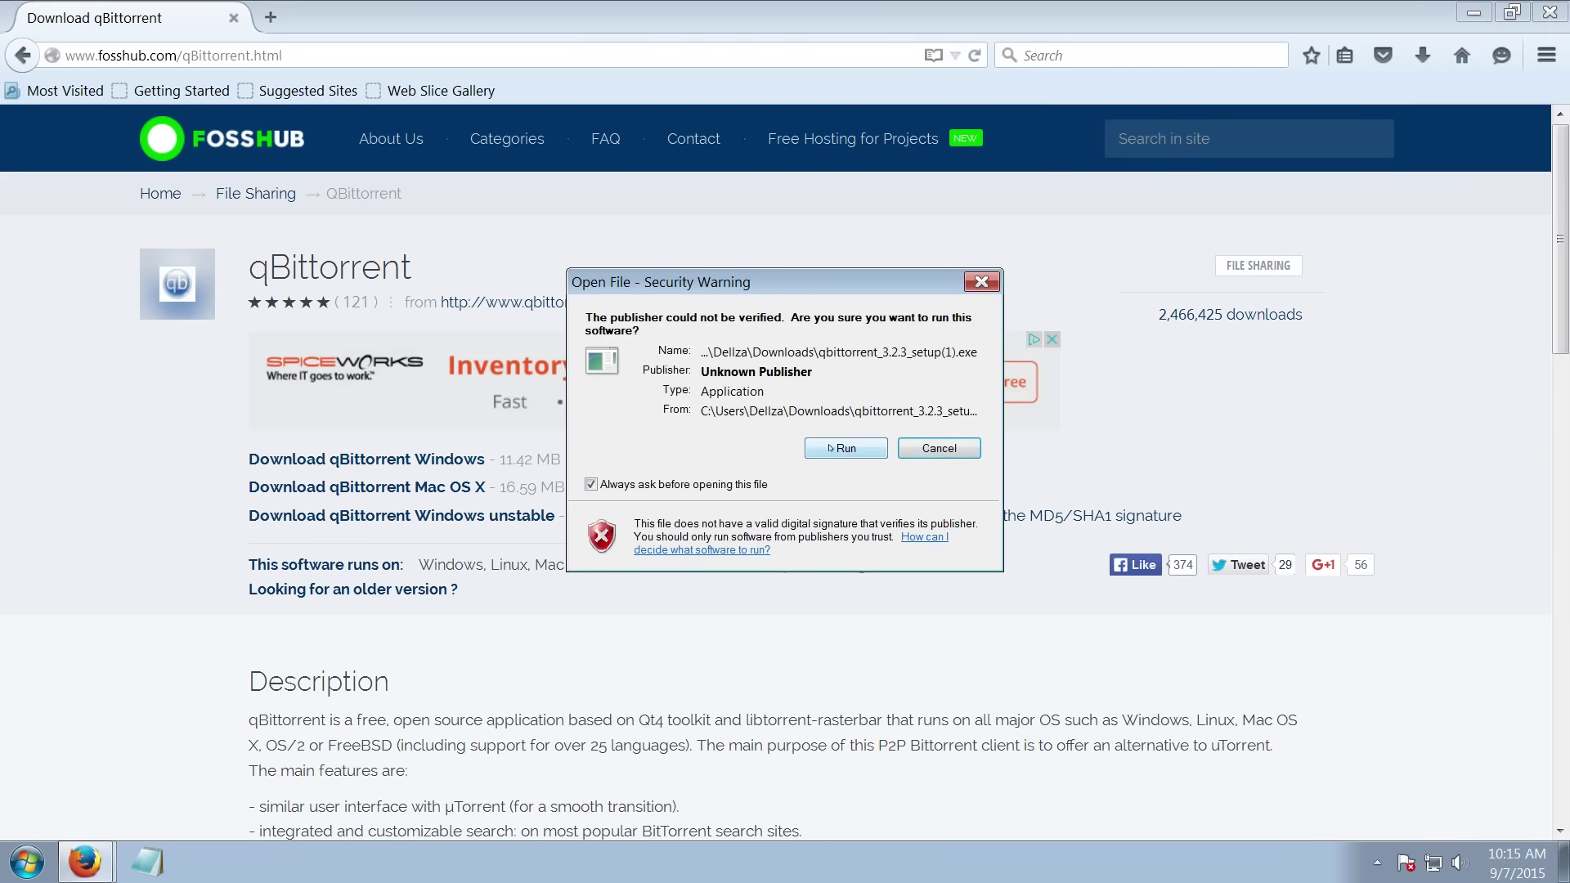
{"action": "left_click", "coordinate": [830, 447]}
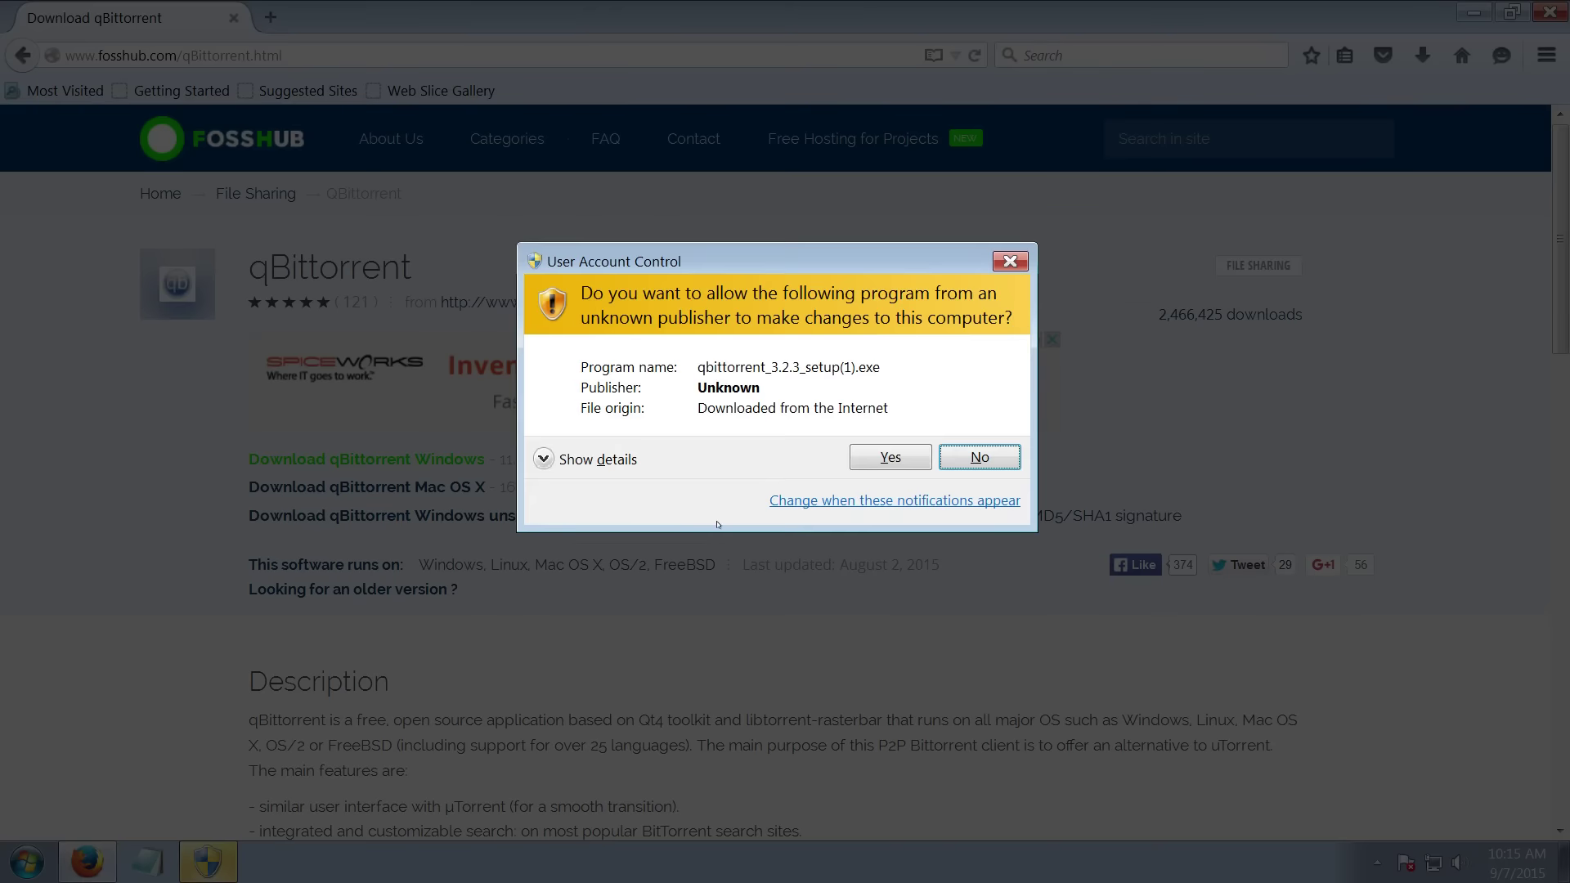
- Install qBittorrent 3.2.3 in English, accepting the license with default components and folder
{"action": "left_click", "coordinate": [880, 458]}
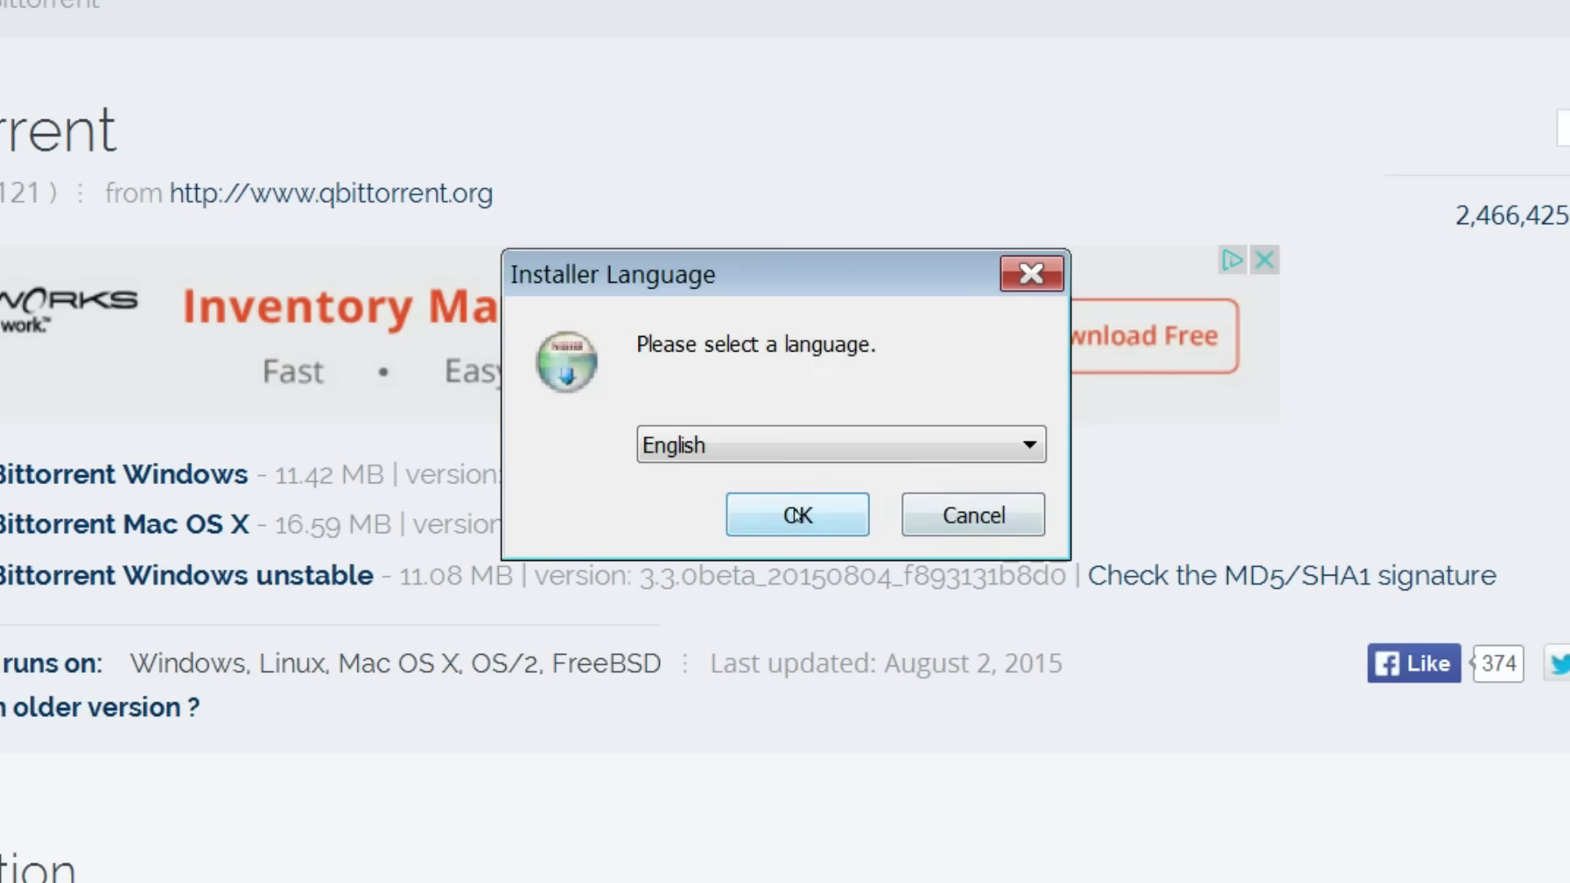
{"action": "left_click", "coordinate": [798, 515]}
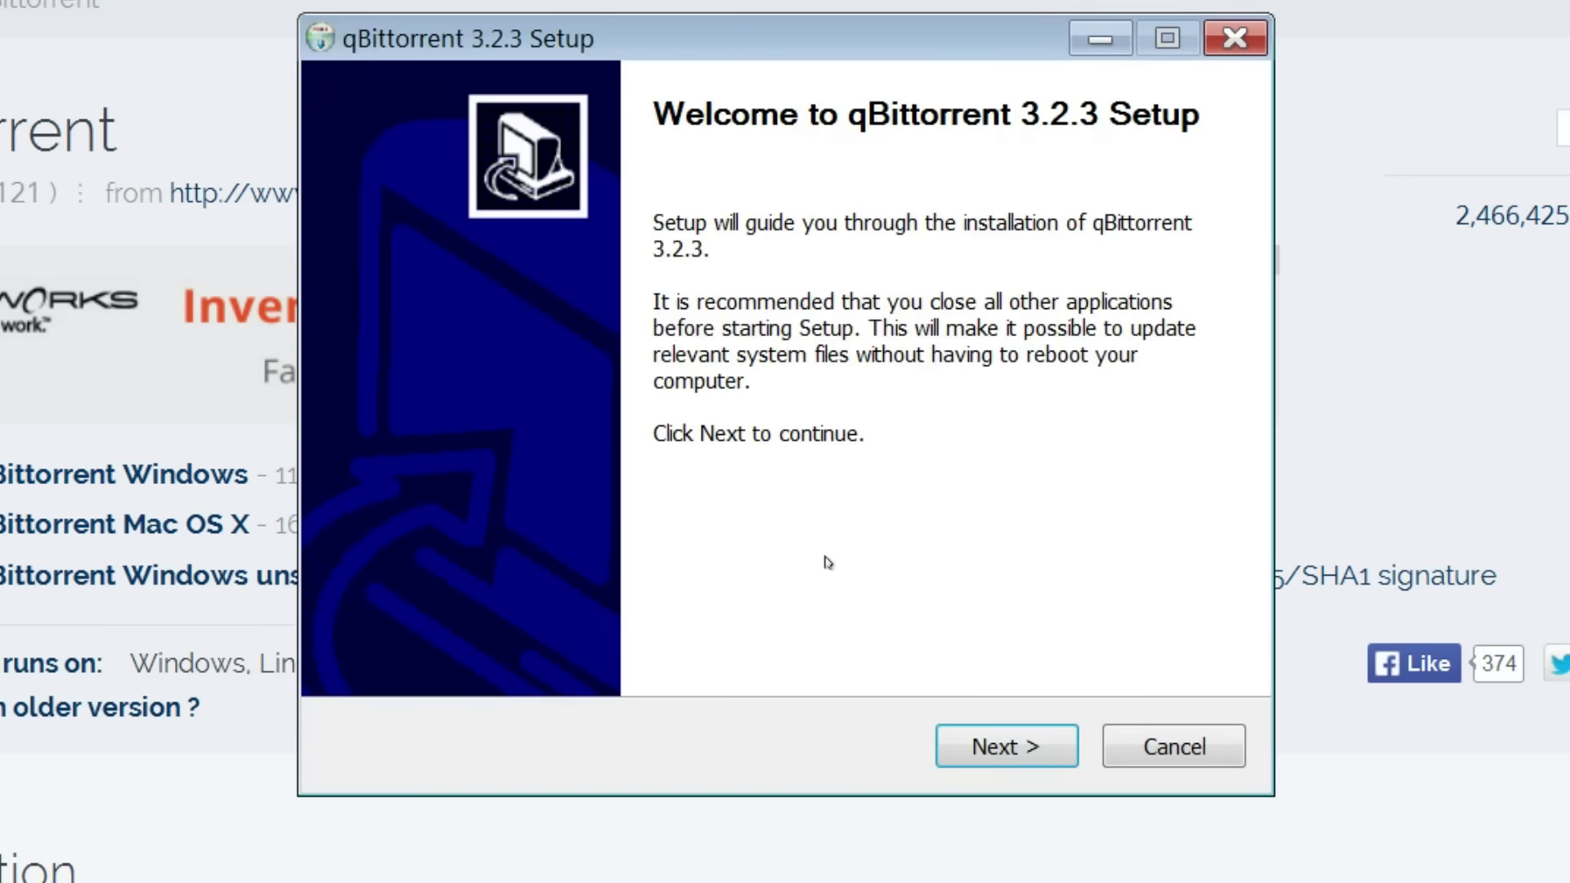
{"action": "left_click", "coordinate": [990, 741]}
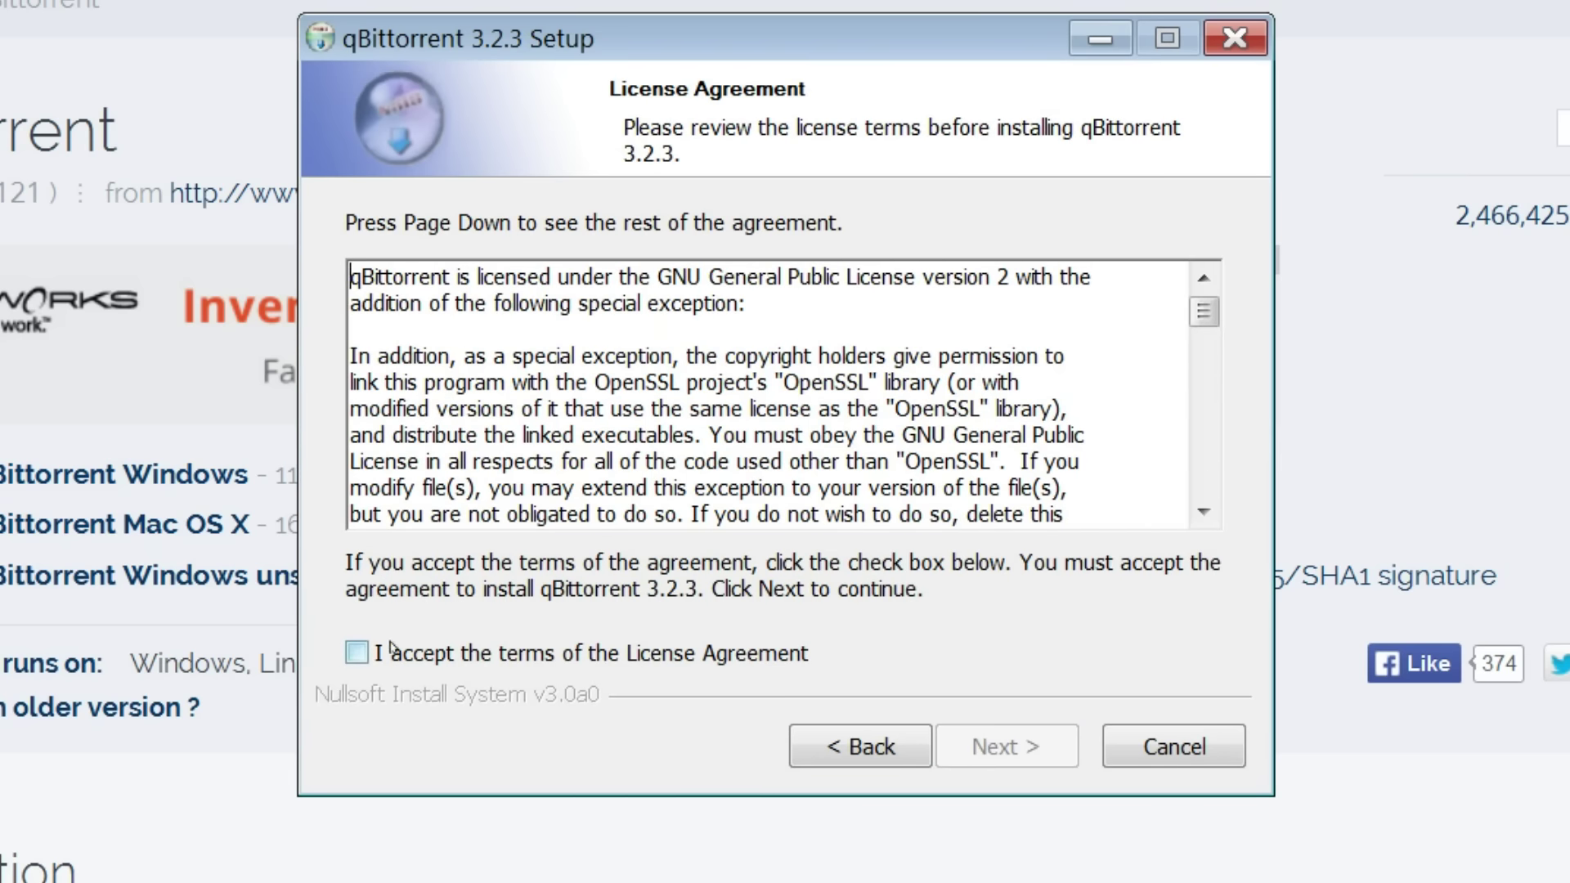
{"action": "left_click", "coordinate": [475, 652]}
{"action": "left_click", "coordinate": [997, 748]}
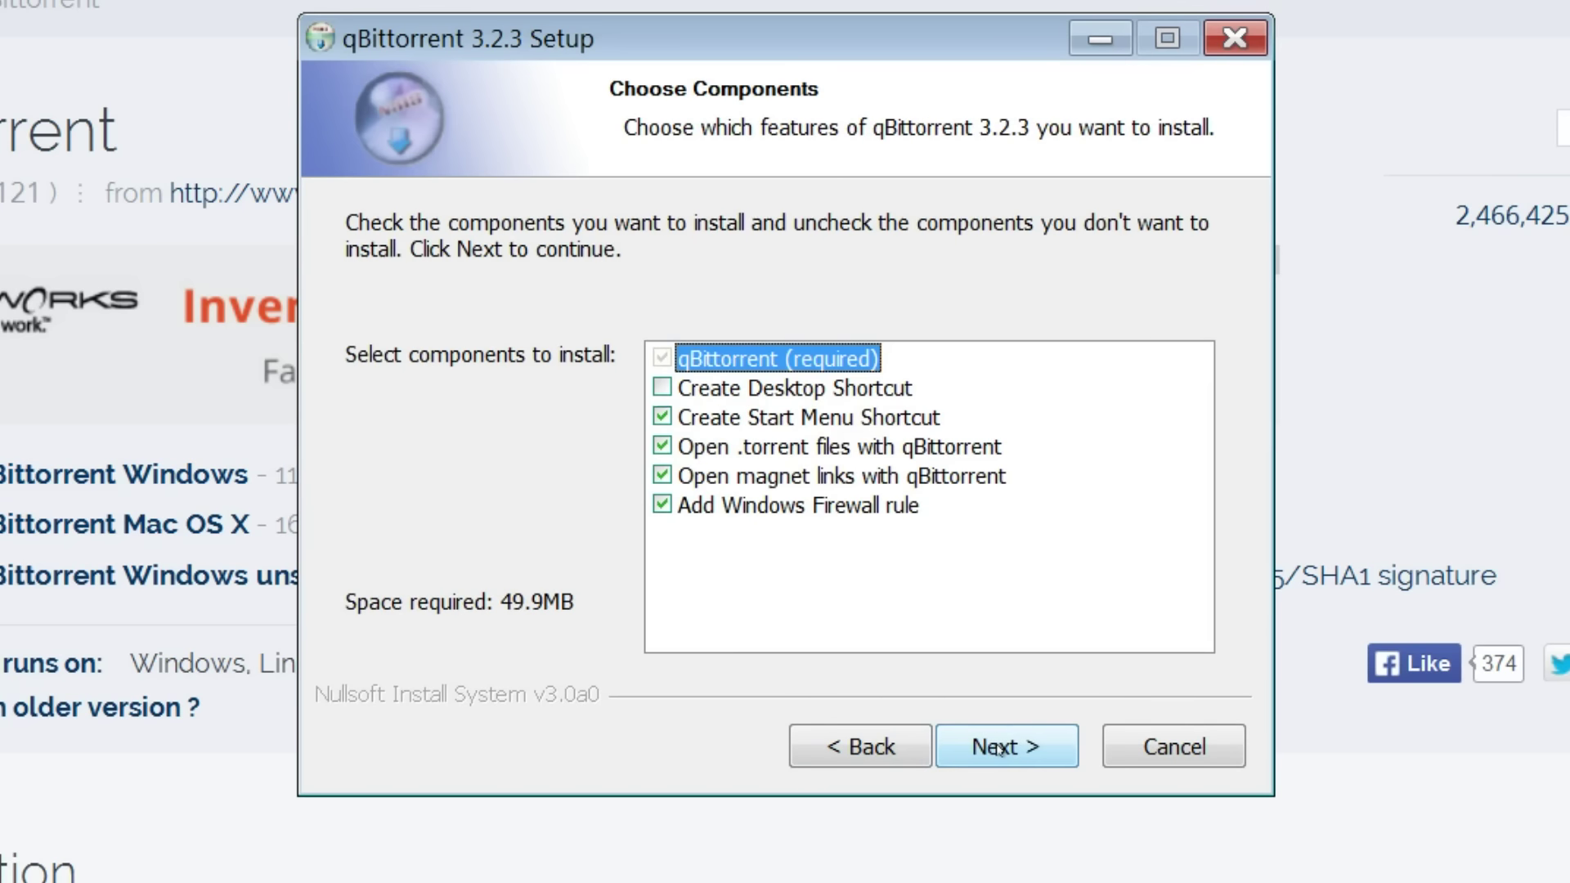
{"action": "left_click", "coordinate": [998, 748]}
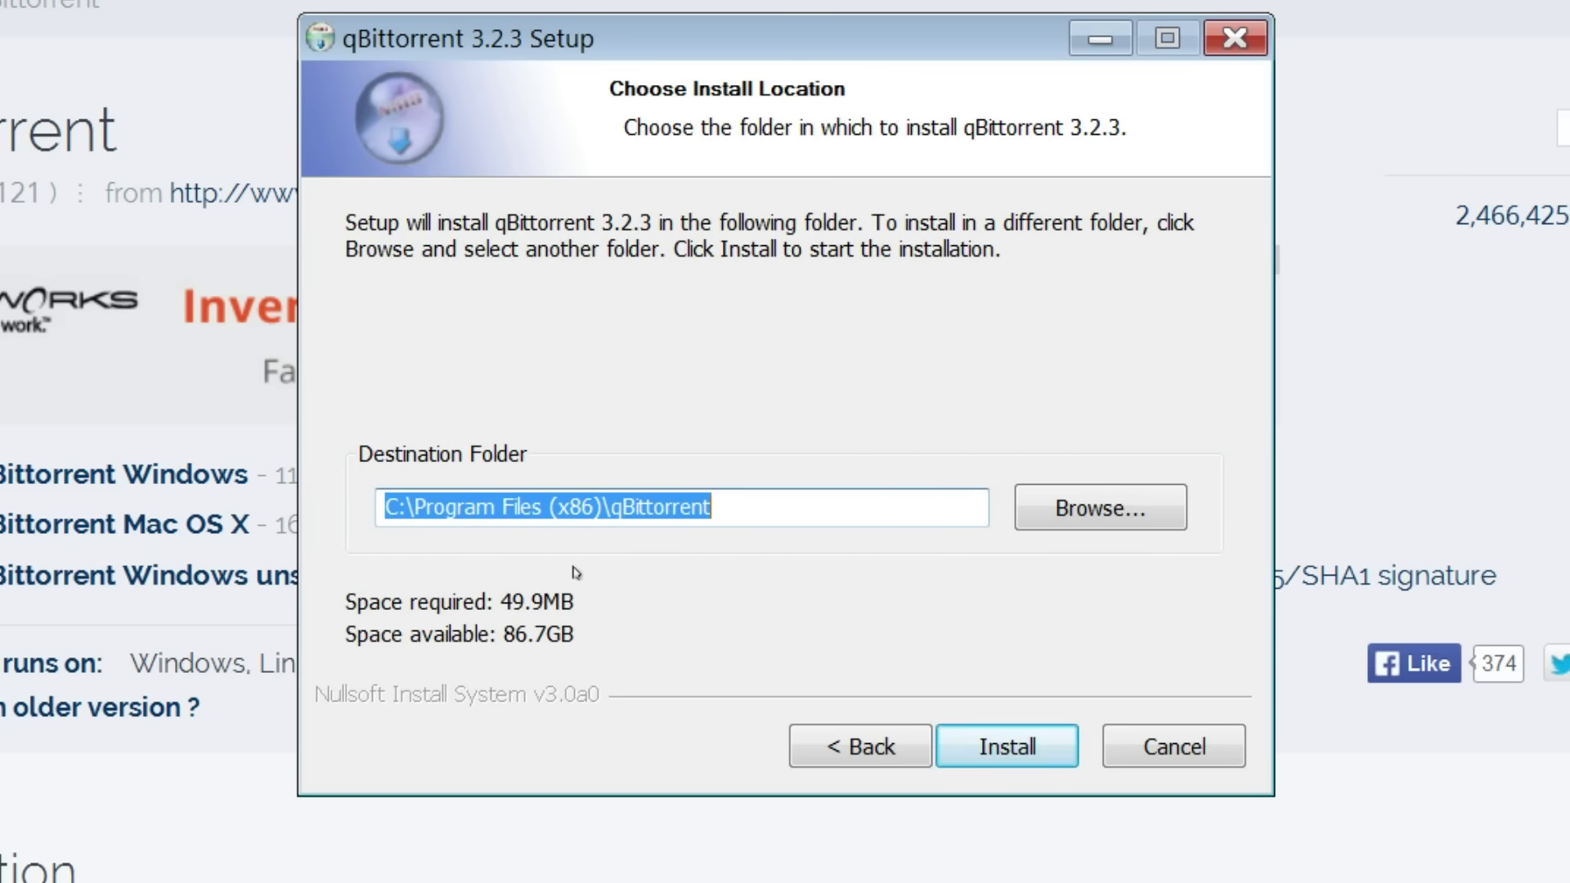
{"action": "left_click", "coordinate": [993, 749]}
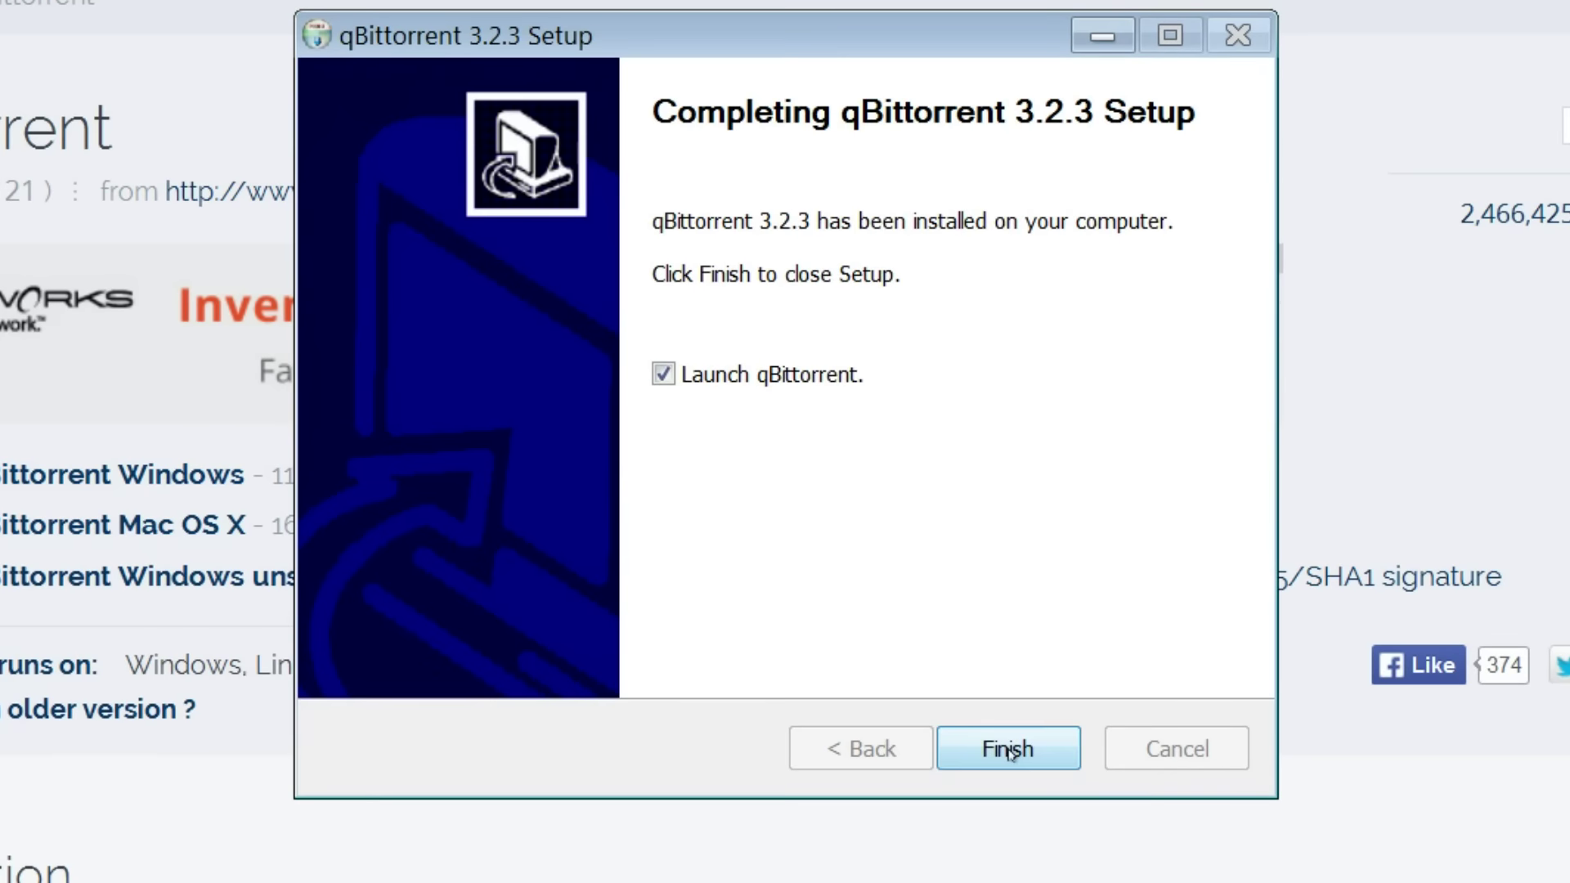
{"action": "left_click", "coordinate": [981, 737]}
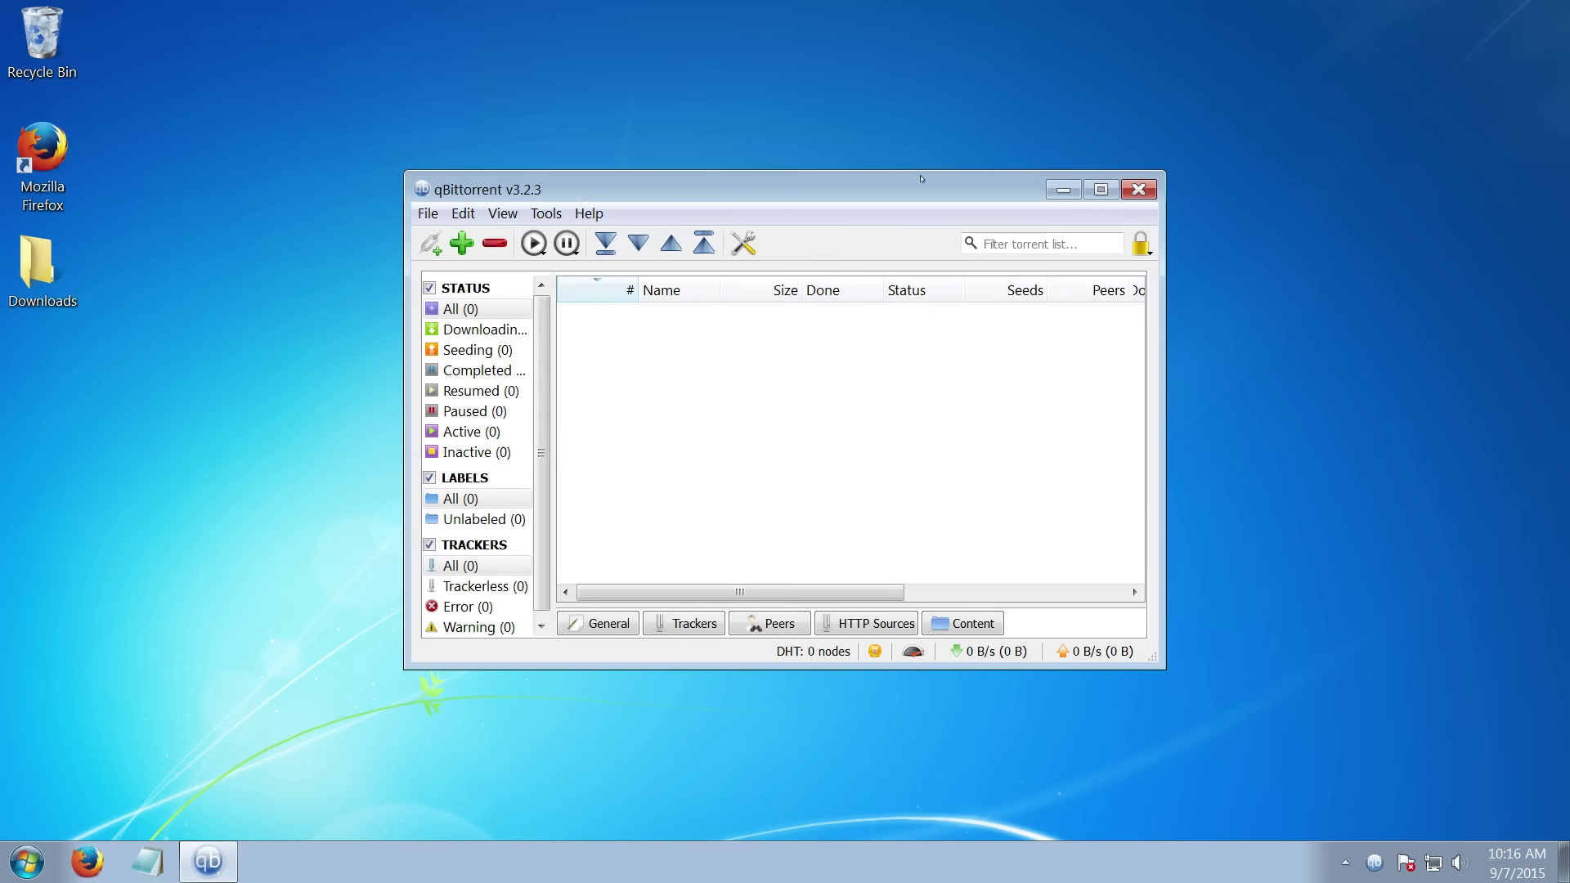
- Maximize the qBittorrent main window by dragging it to the top of the screen
{"action": "left_click_drag", "start_coordinate": [916, 188], "coordinate": [490, 1]}
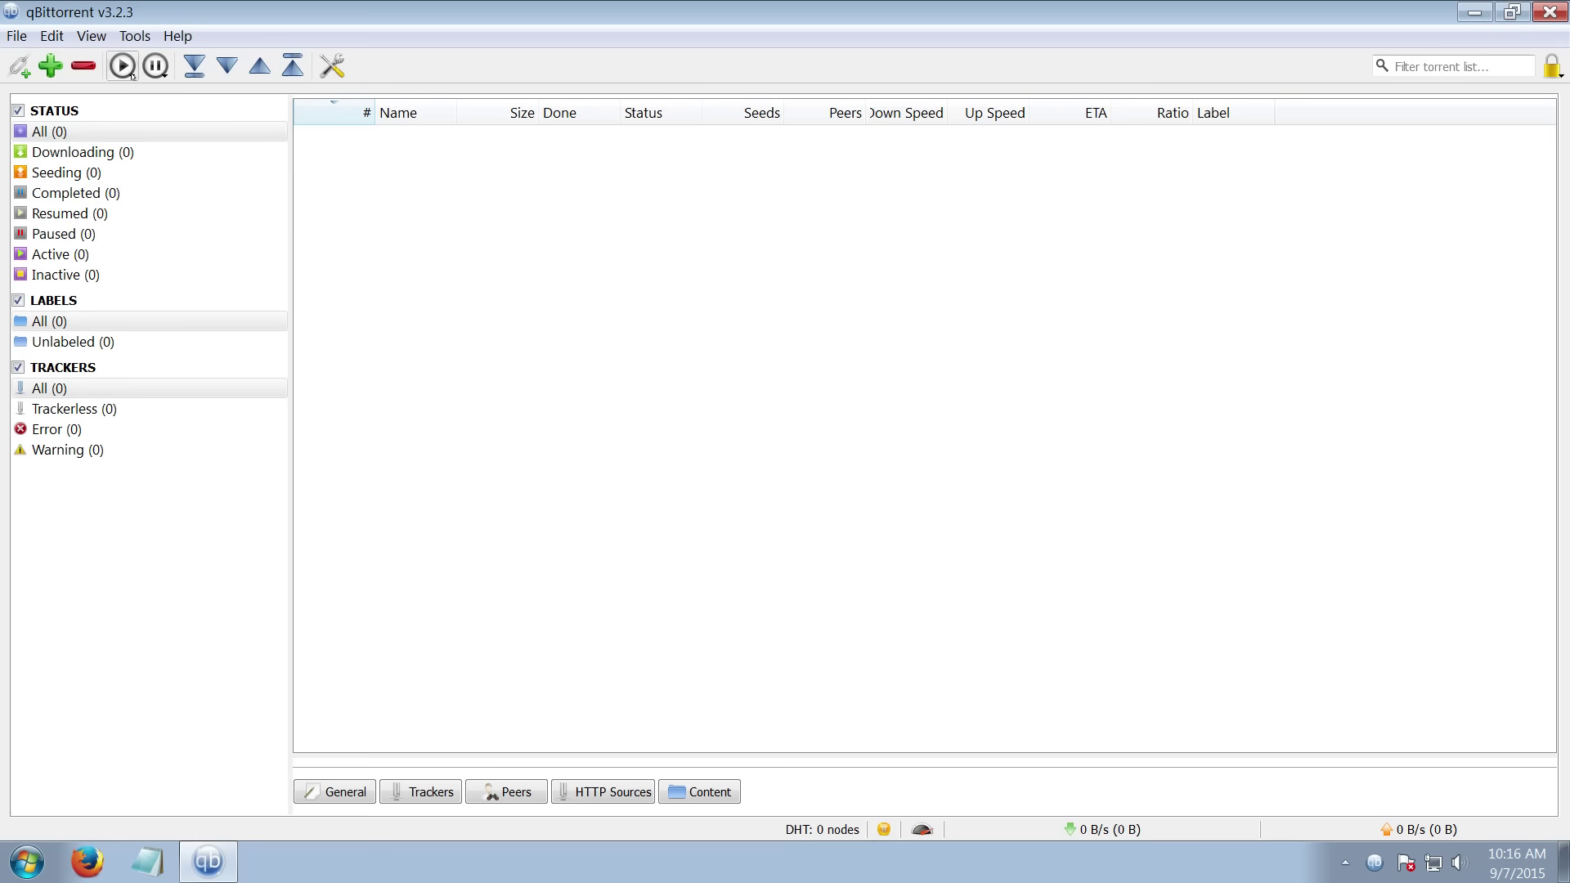
{"action": "left_click", "coordinate": [135, 36]}
- Open Options, enlarge the dialog, and make double-clicking downloading torrents open the destination folder
{"action": "left_click", "coordinate": [148, 90]}
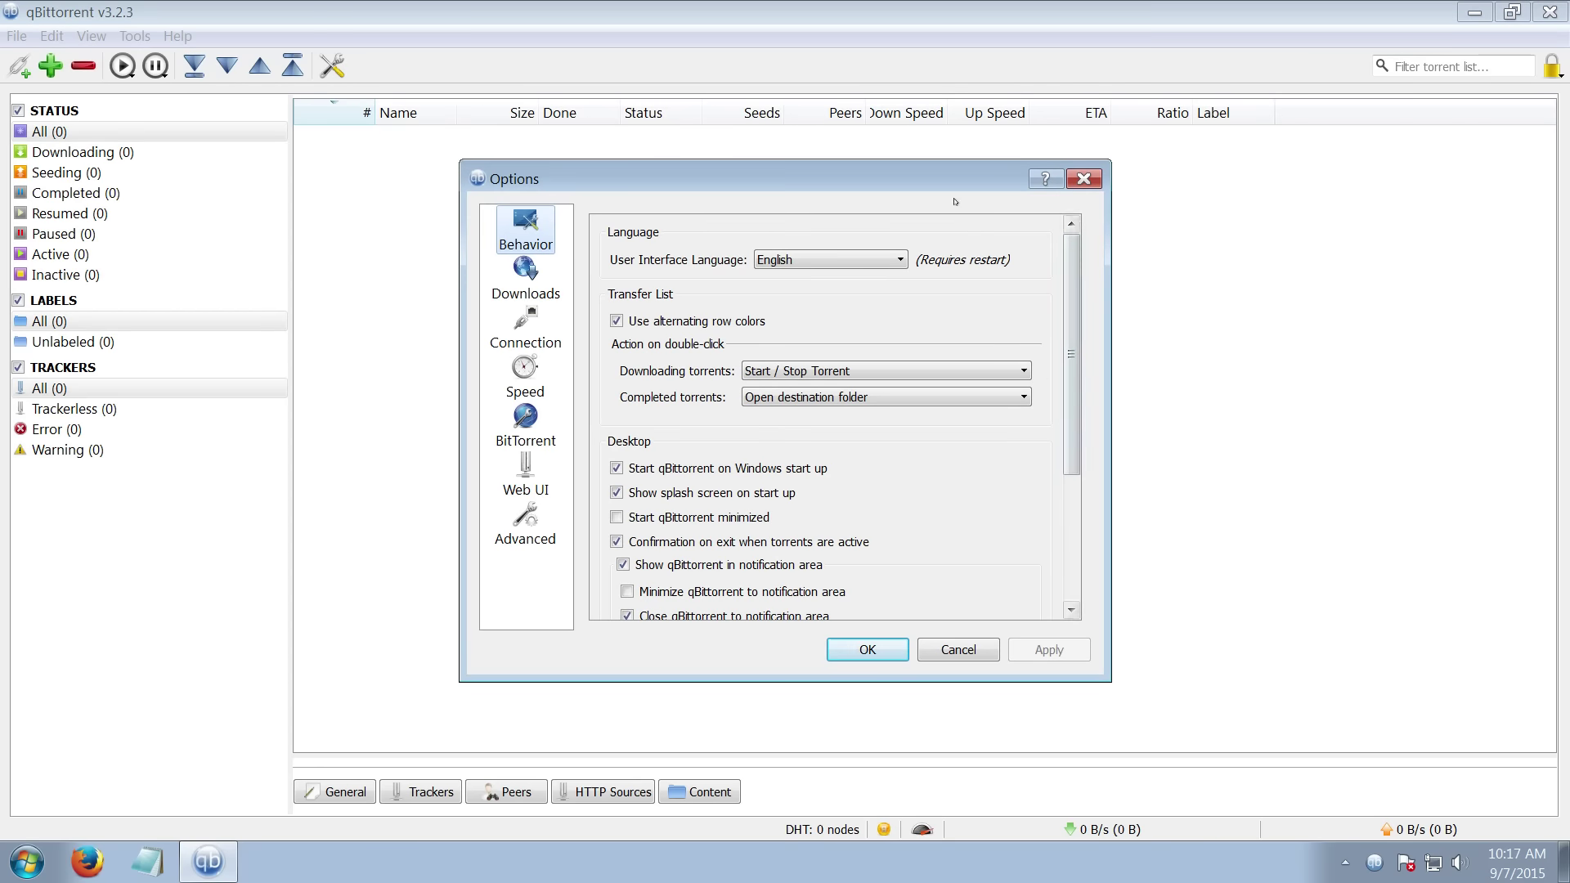
{"action": "left_click_drag", "start_coordinate": [948, 190], "coordinate": [828, 94]}
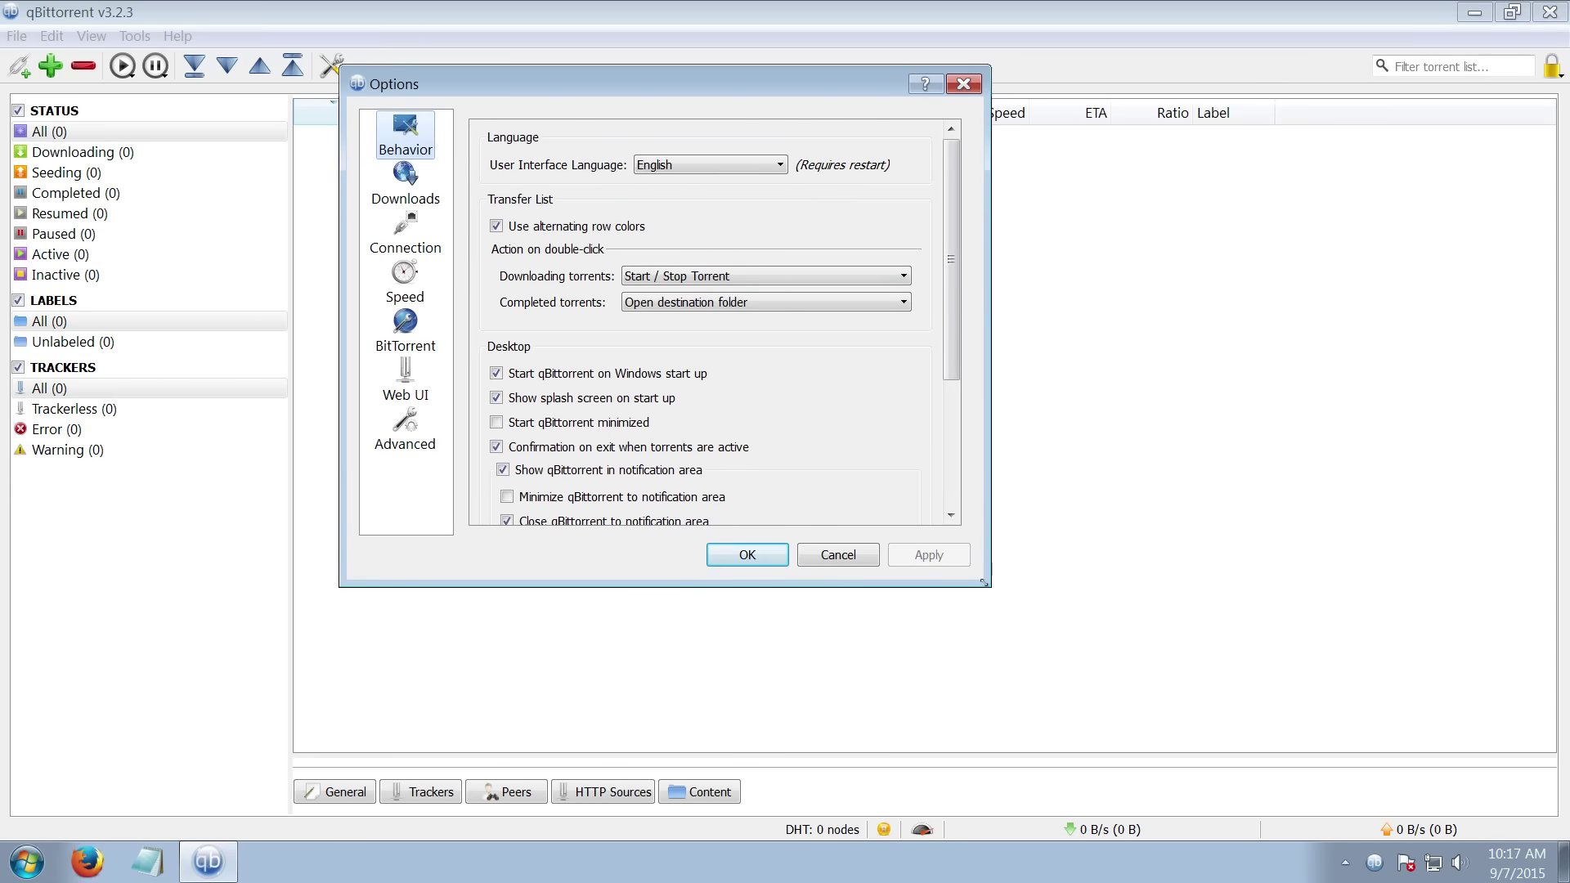
{"action": "left_click_drag", "start_coordinate": [991, 587], "coordinate": [1272, 838]}
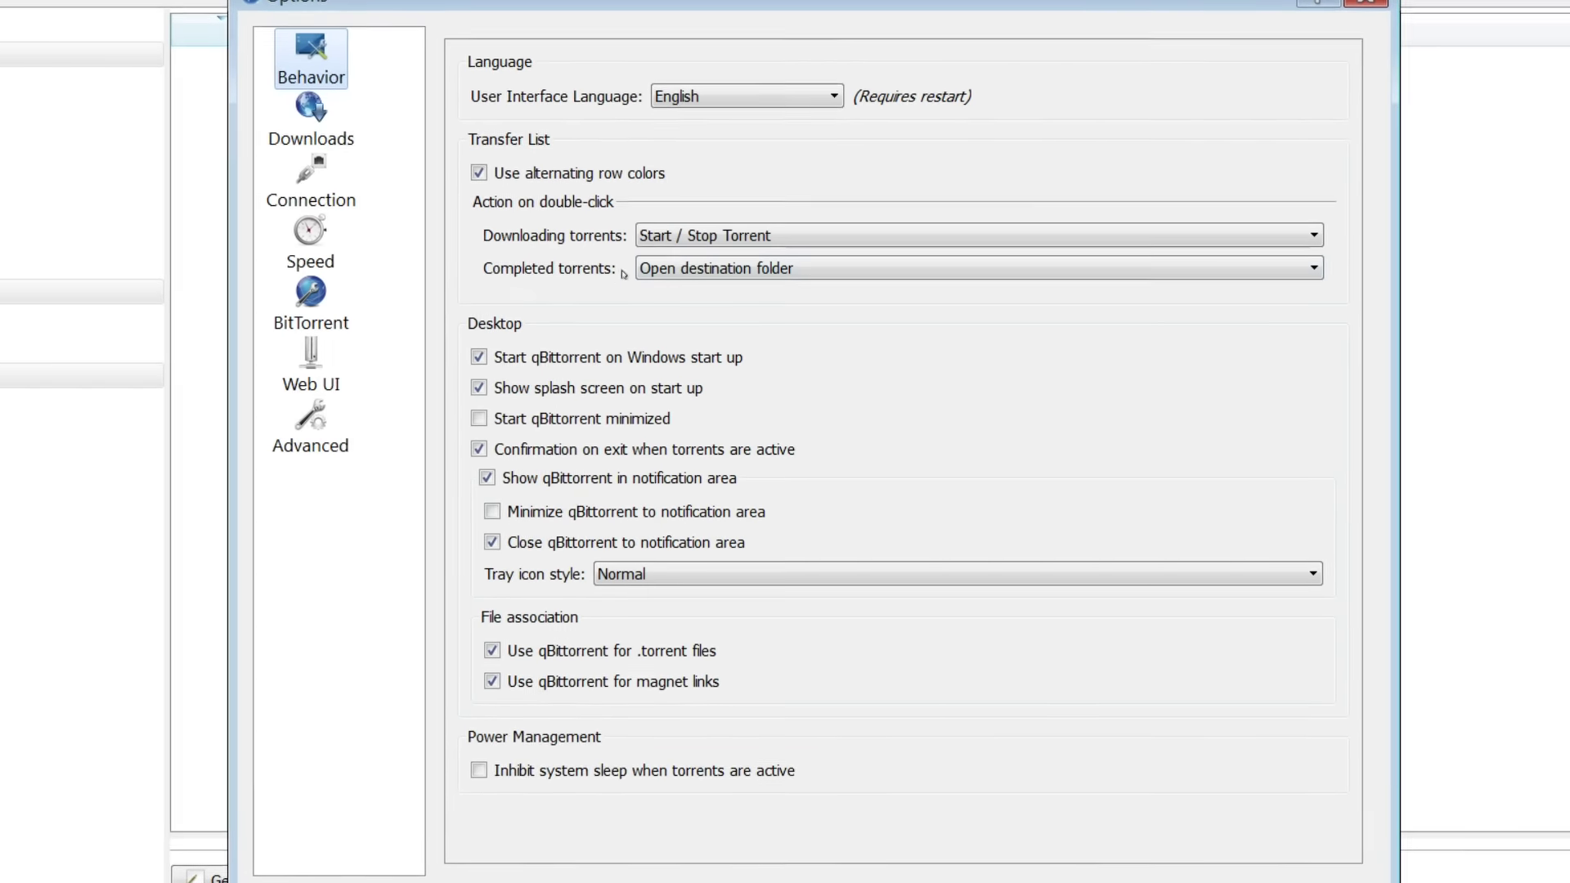
{"action": "left_click", "coordinate": [666, 236]}
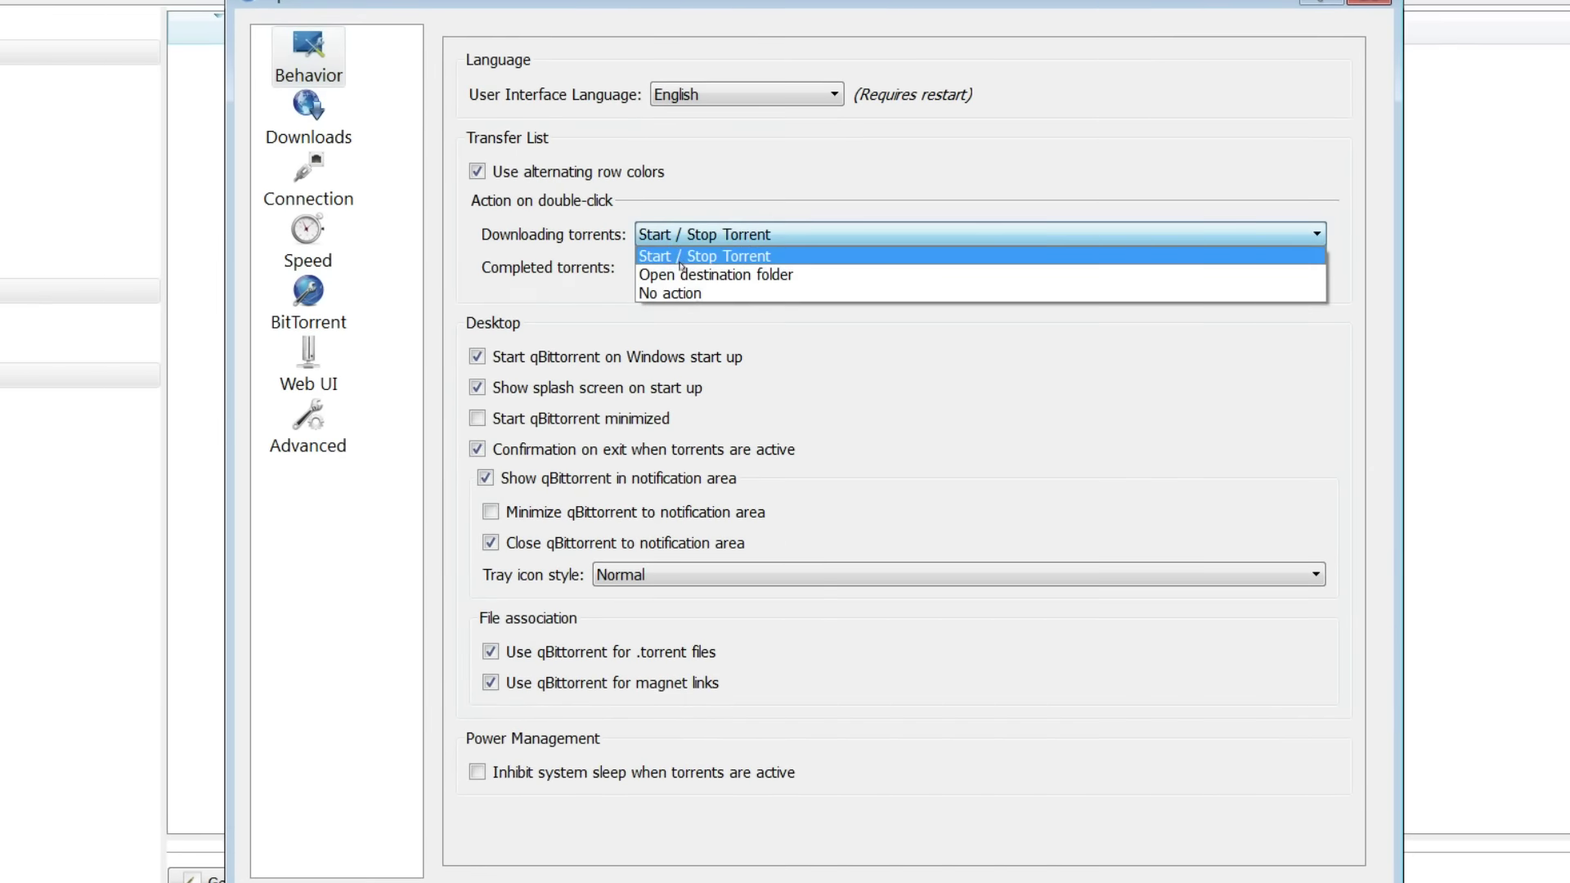
{"action": "left_click", "coordinate": [678, 274]}
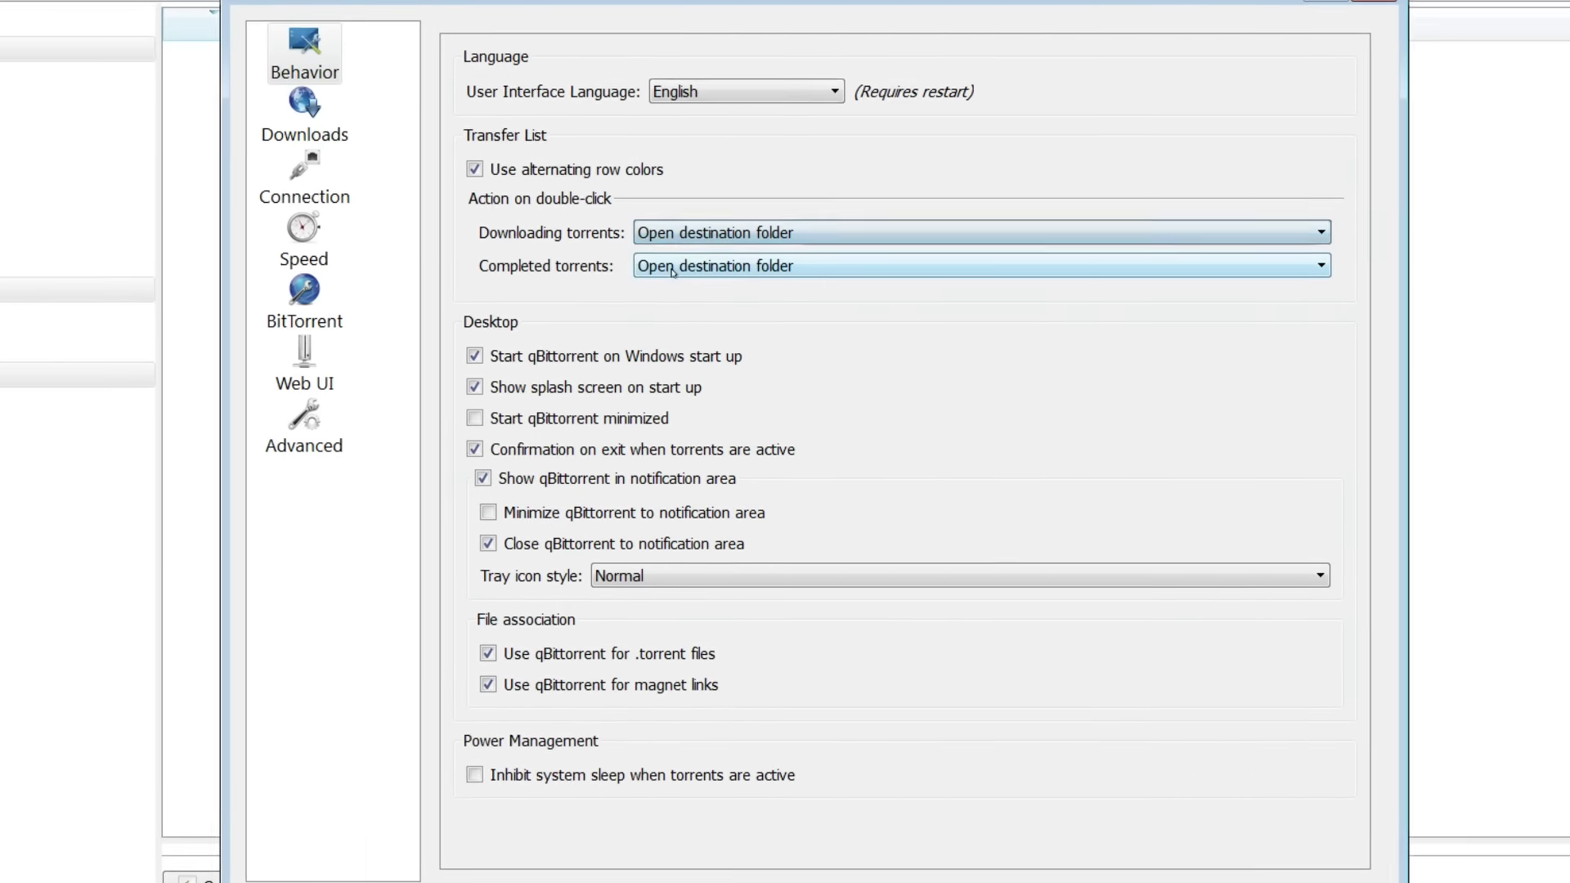
- Disable the splash screen and exit confirmation, and enable minimizing to the notification area
{"action": "left_click", "coordinate": [517, 390]}
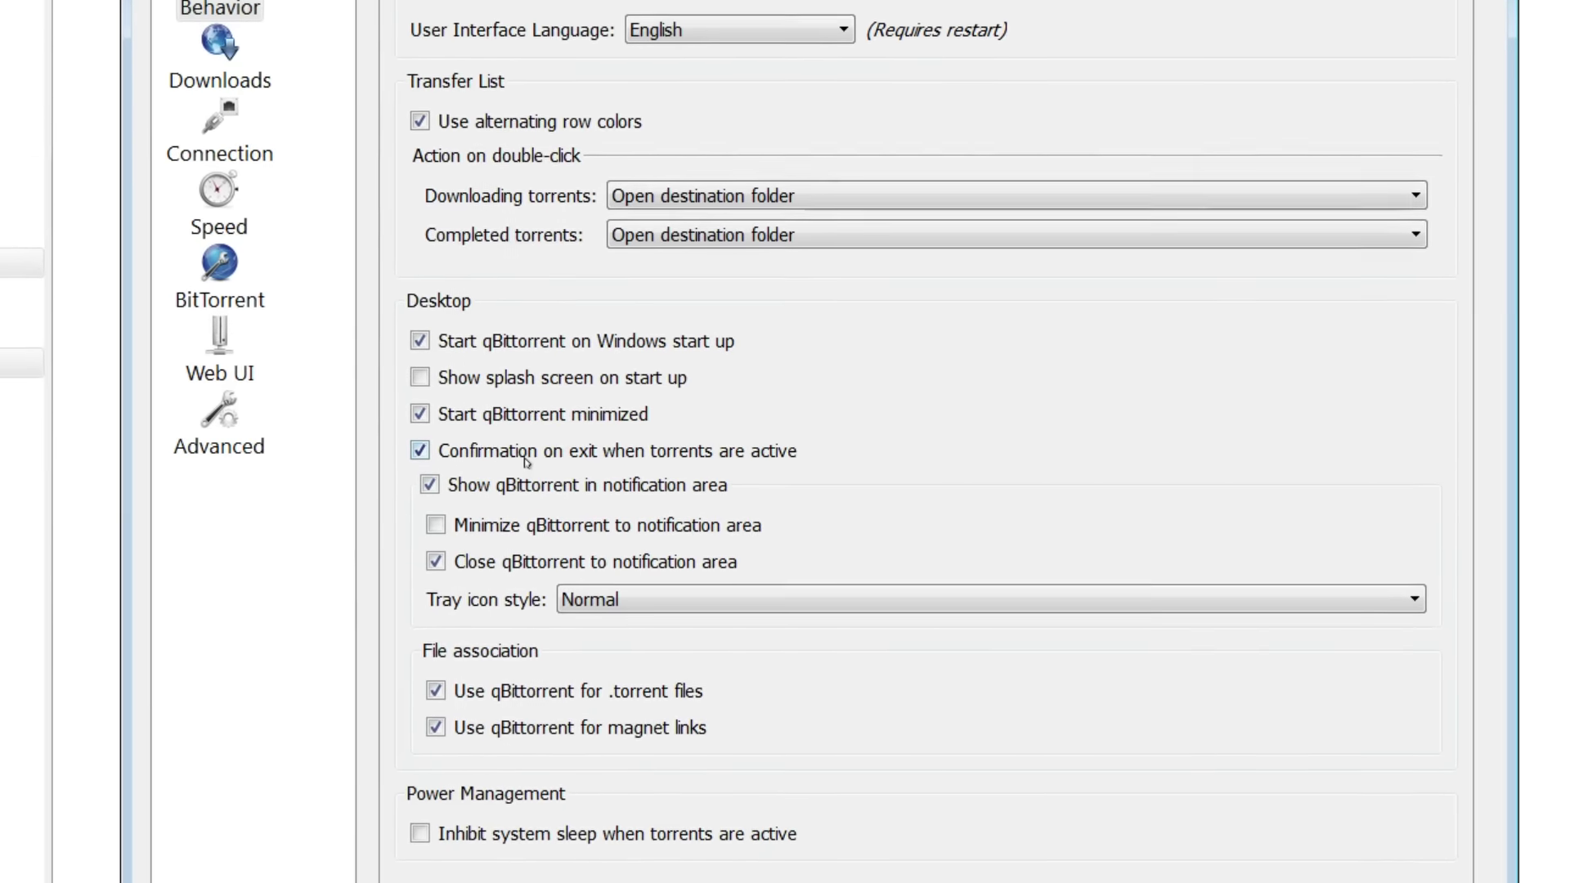
{"action": "left_click", "coordinate": [530, 459]}
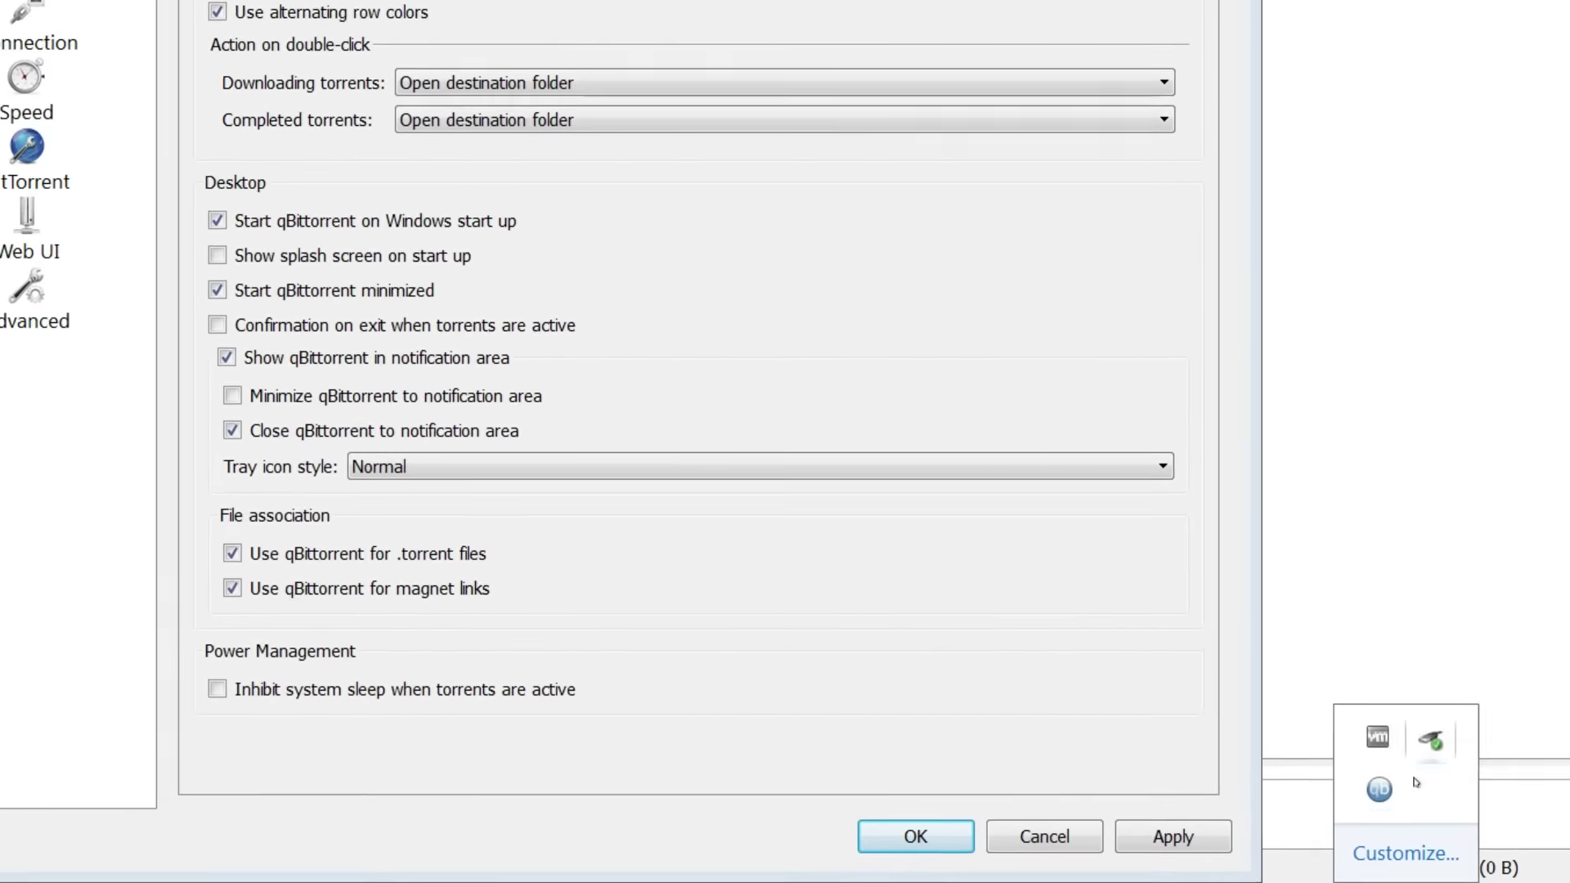
{"action": "mouse_move", "coordinate": [1372, 812]}
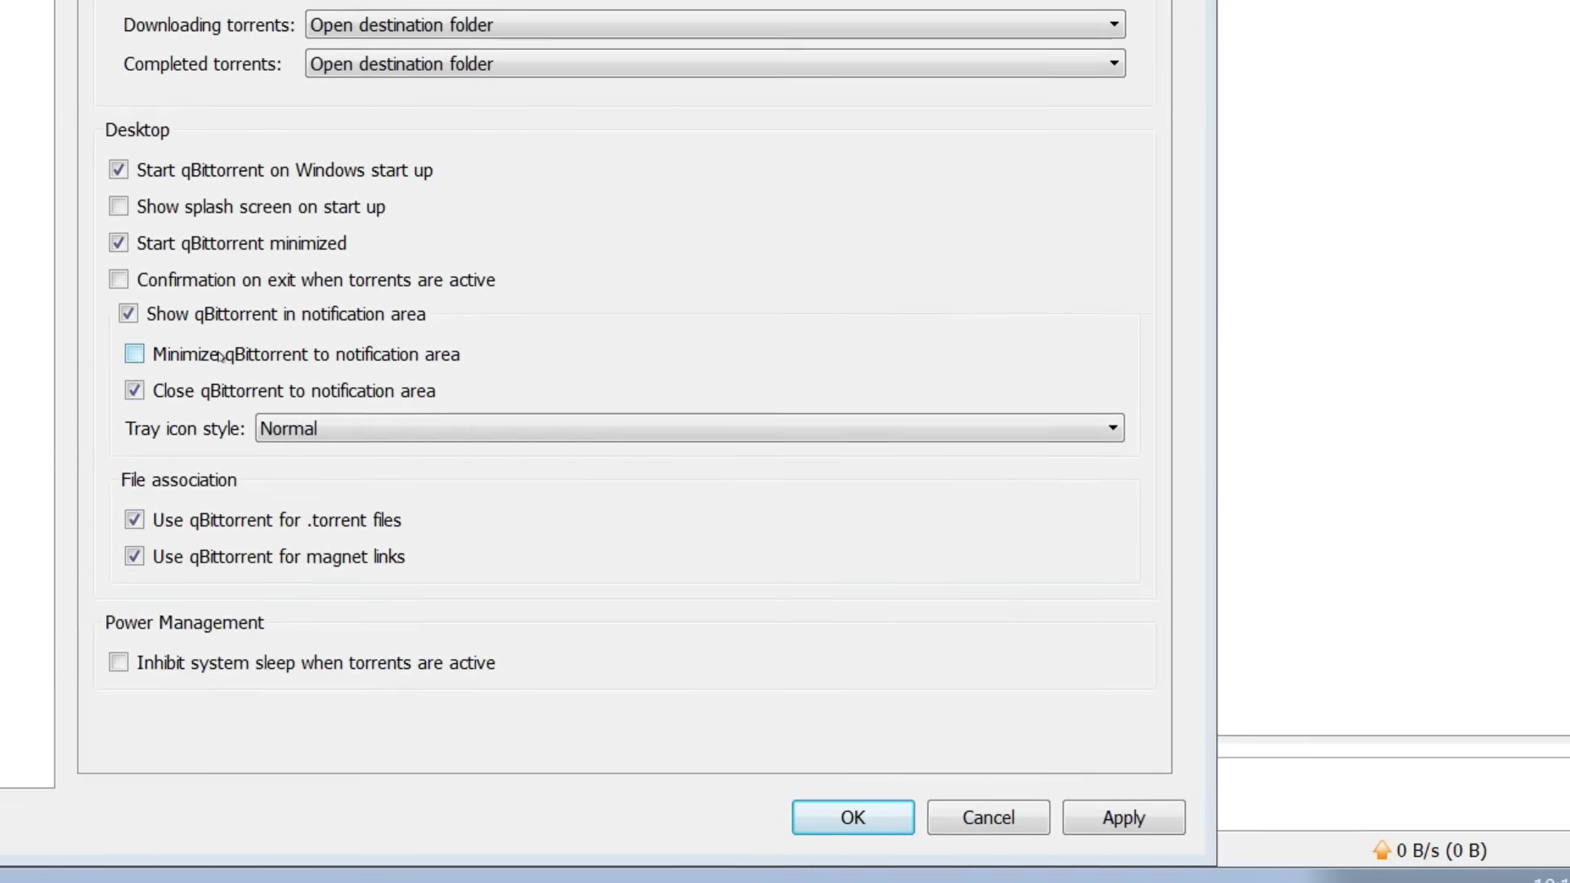
{"action": "left_click", "coordinate": [212, 353]}
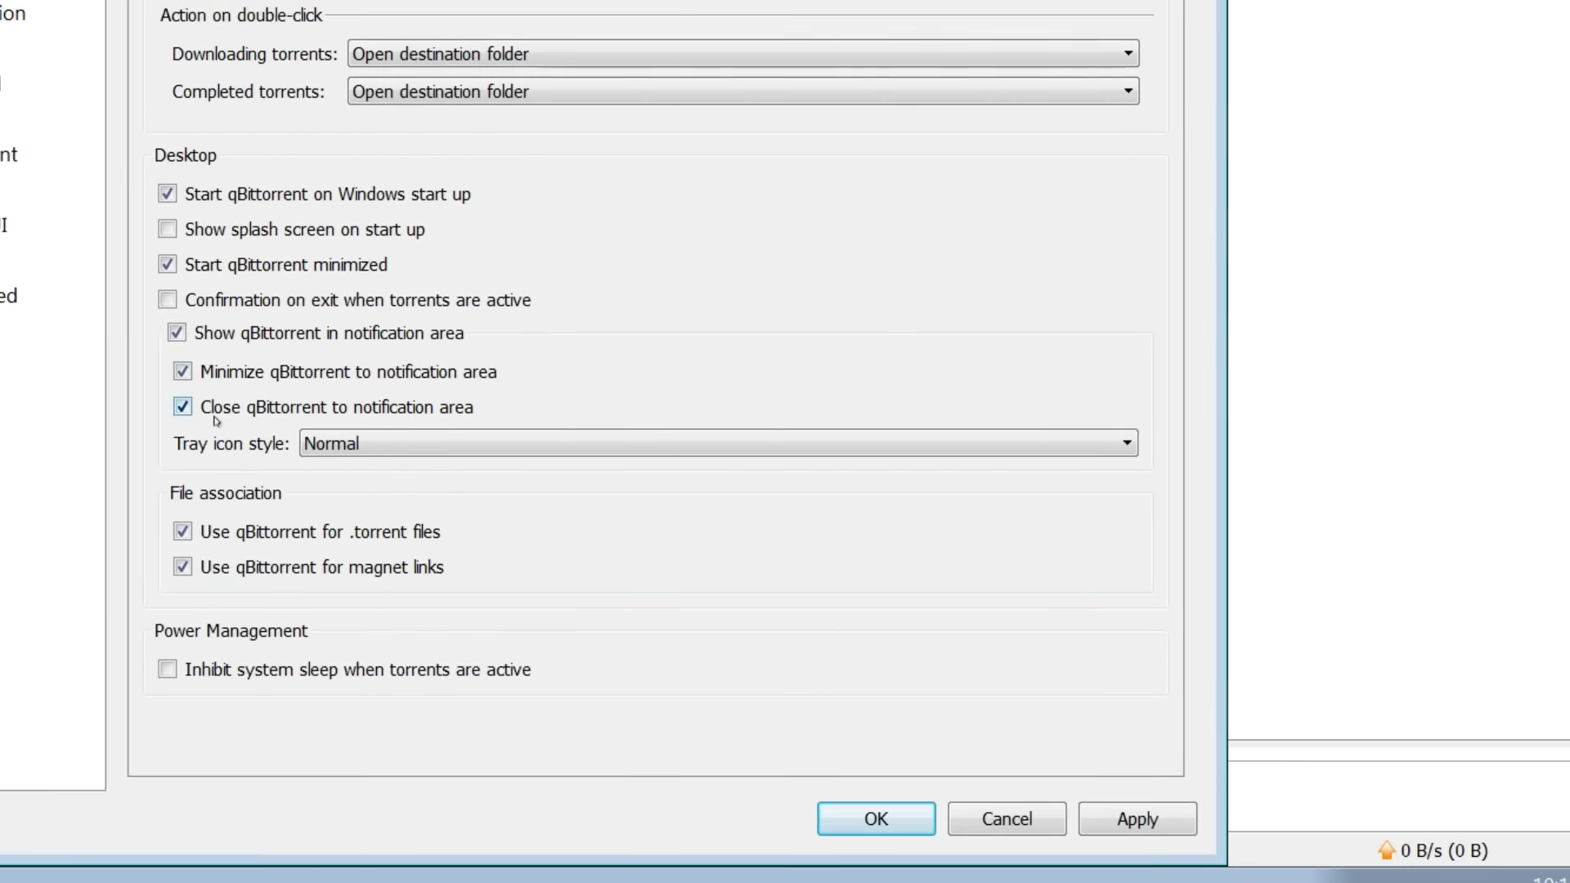
- Keep the tray icon style on Normal and inhibit system sleep while torrents are active
{"action": "left_click", "coordinate": [397, 456]}
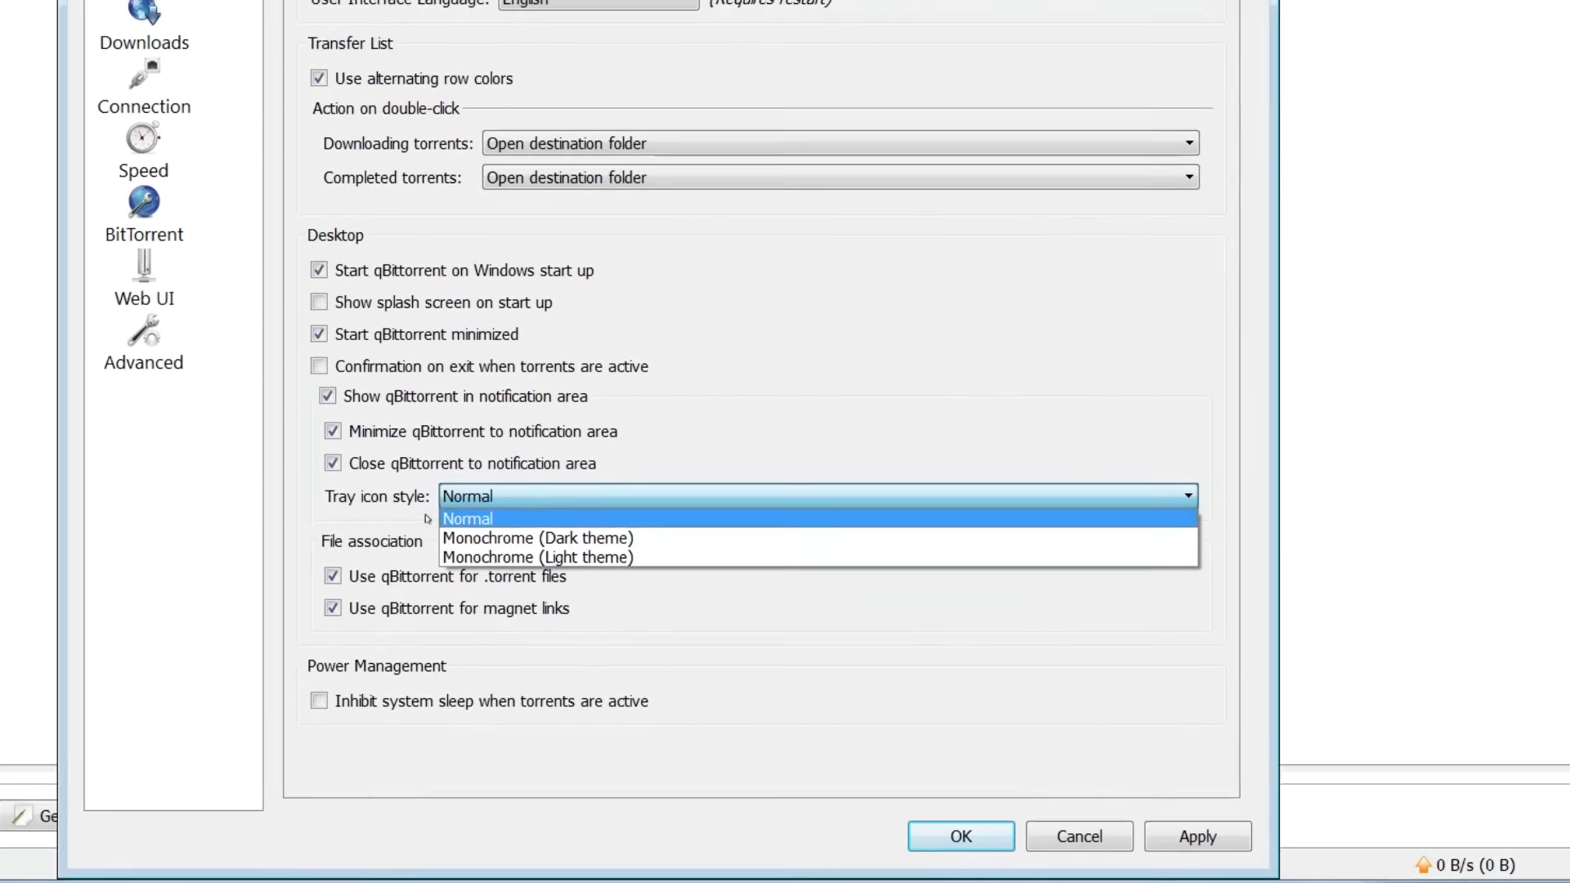
{"action": "key", "text": "Escape"}
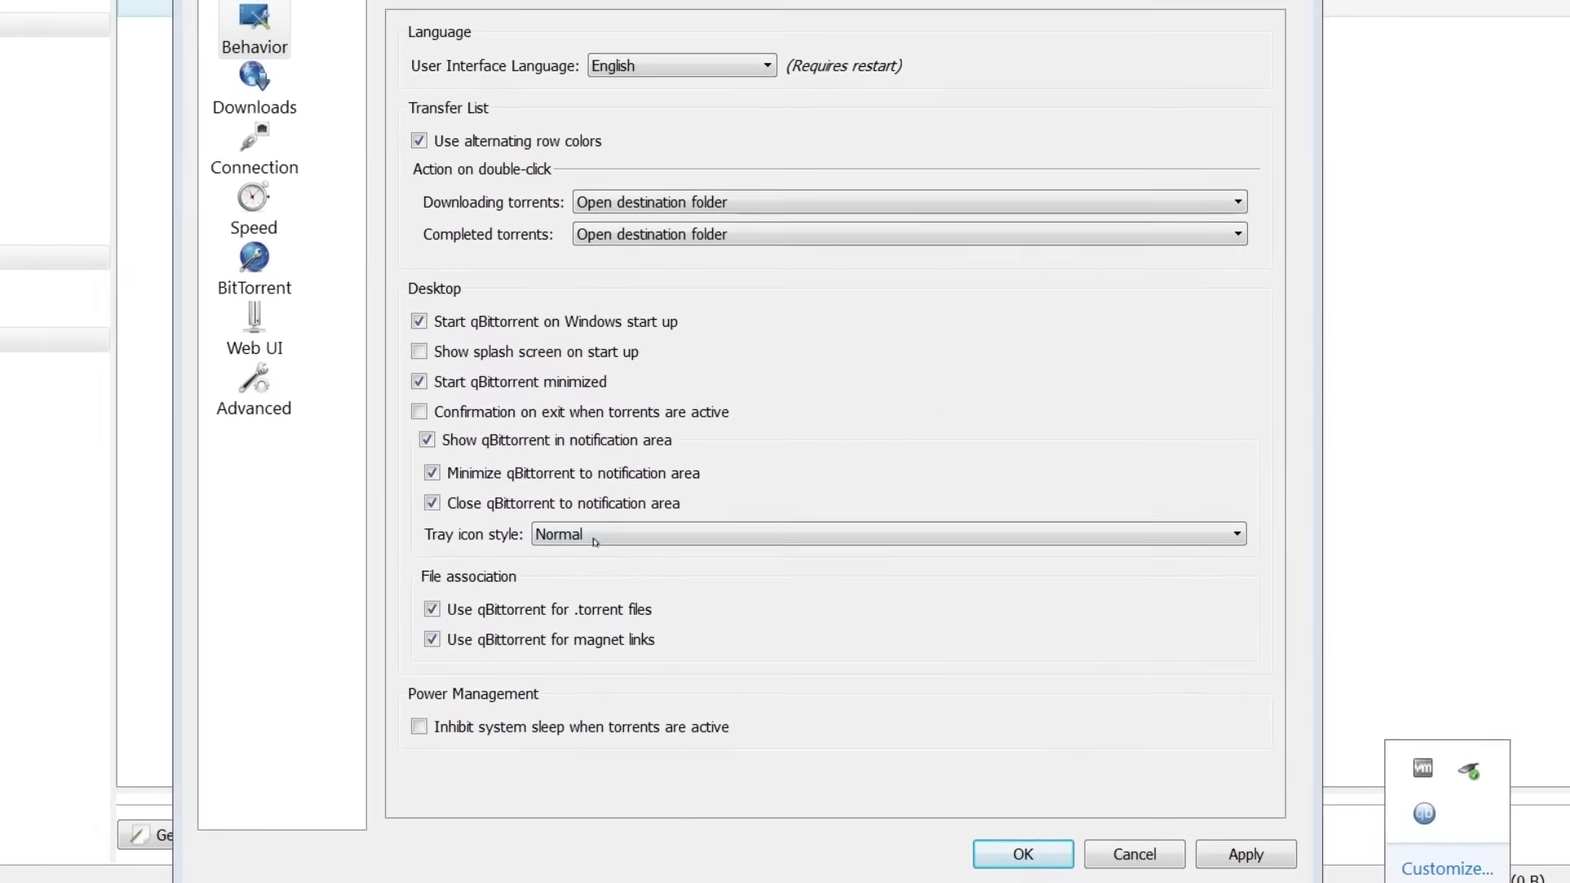
{"action": "left_click", "coordinate": [556, 530]}
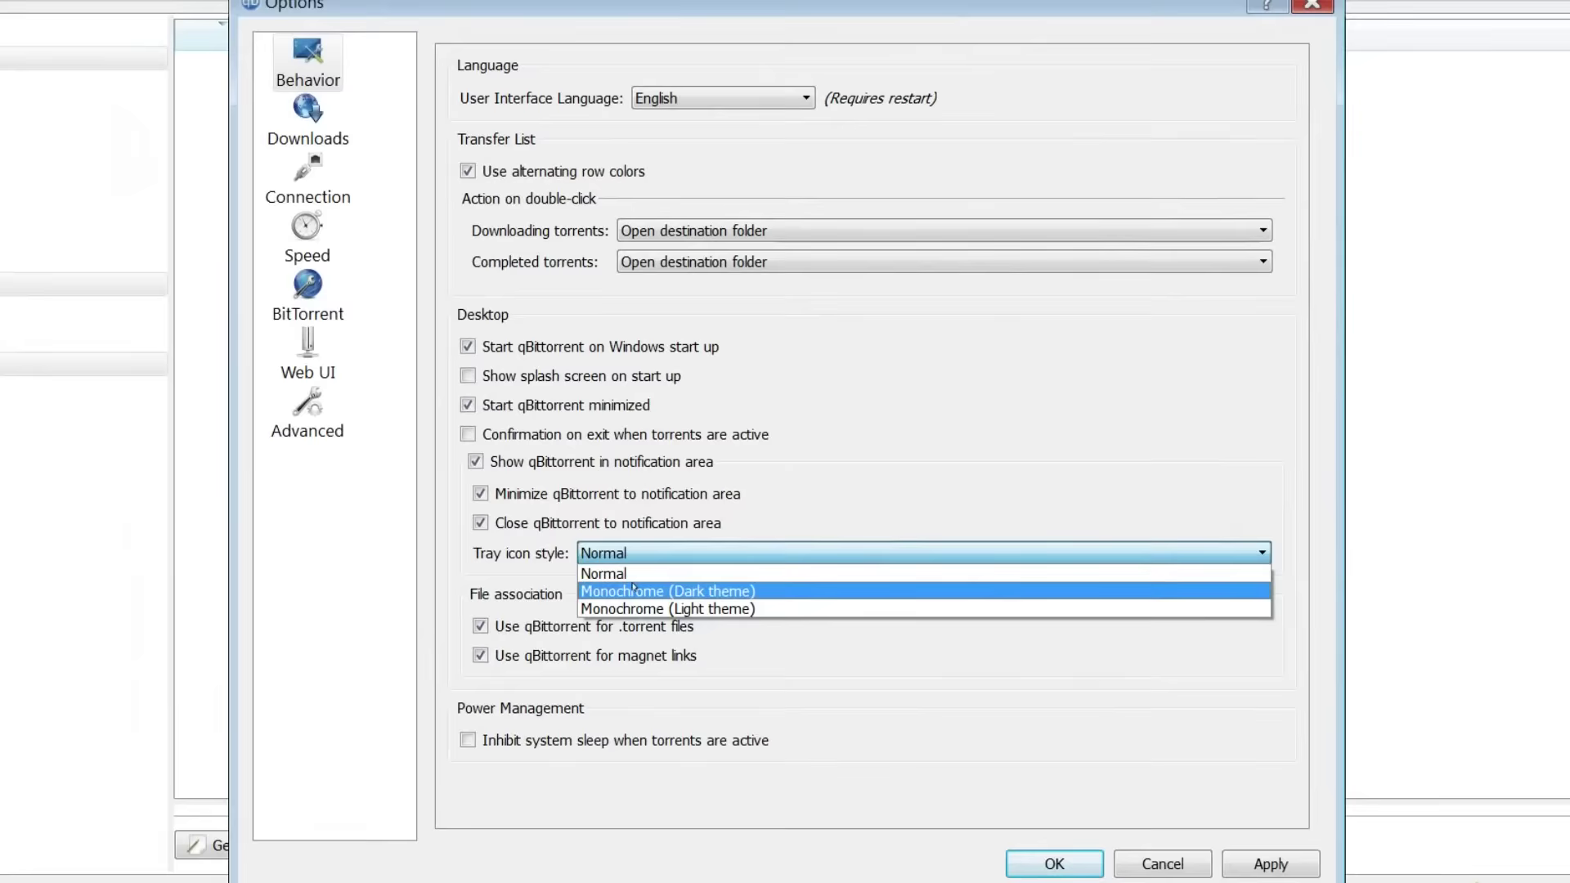
{"action": "left_click", "coordinate": [625, 573]}
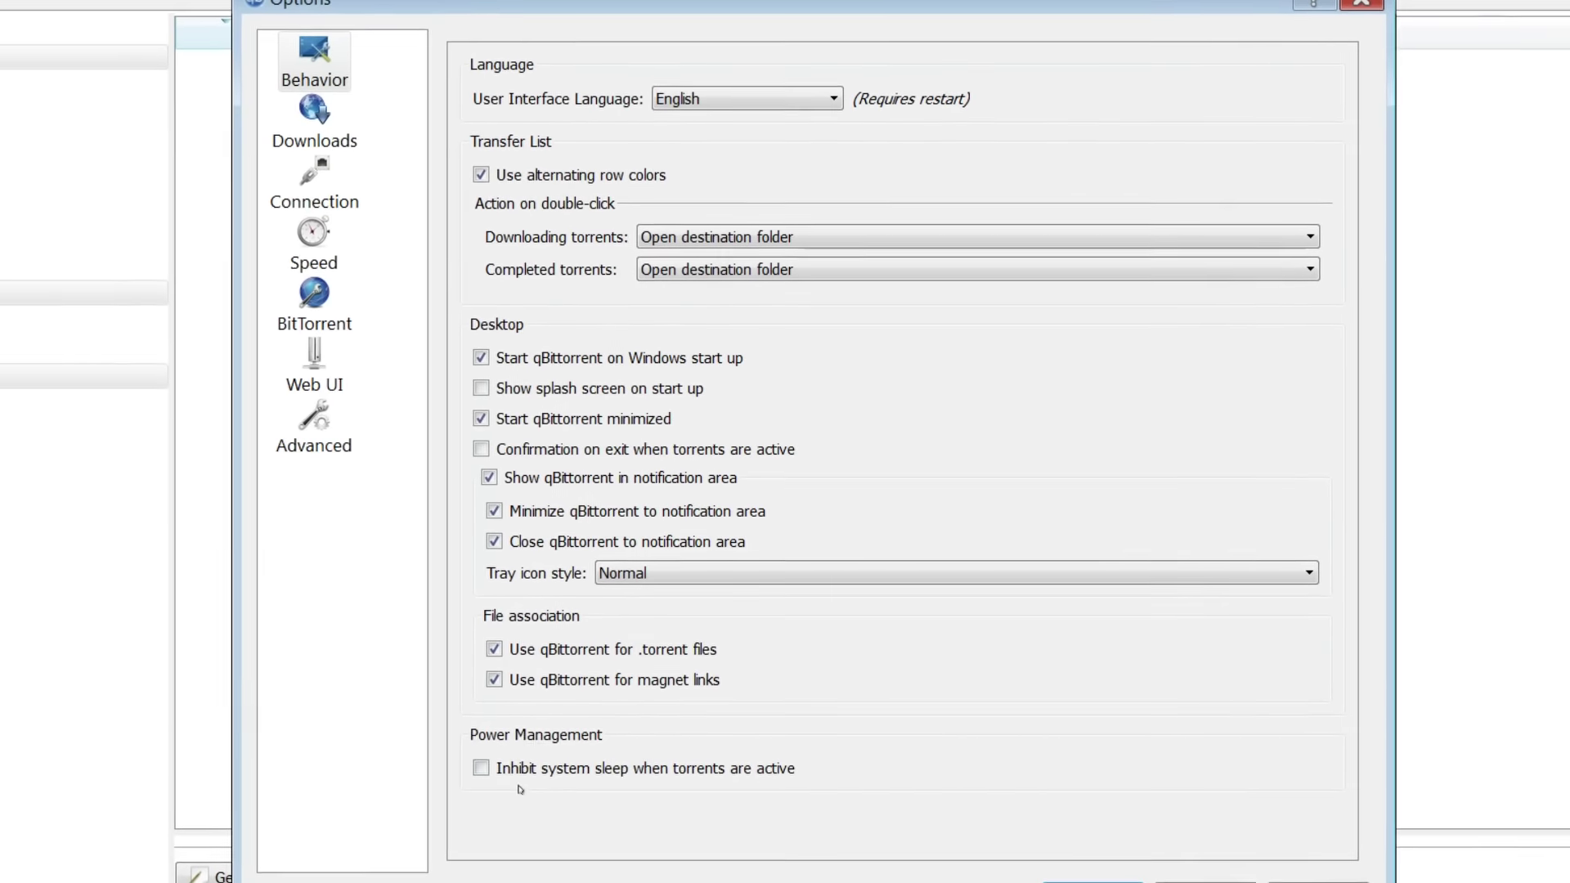
{"action": "left_click", "coordinate": [553, 767]}
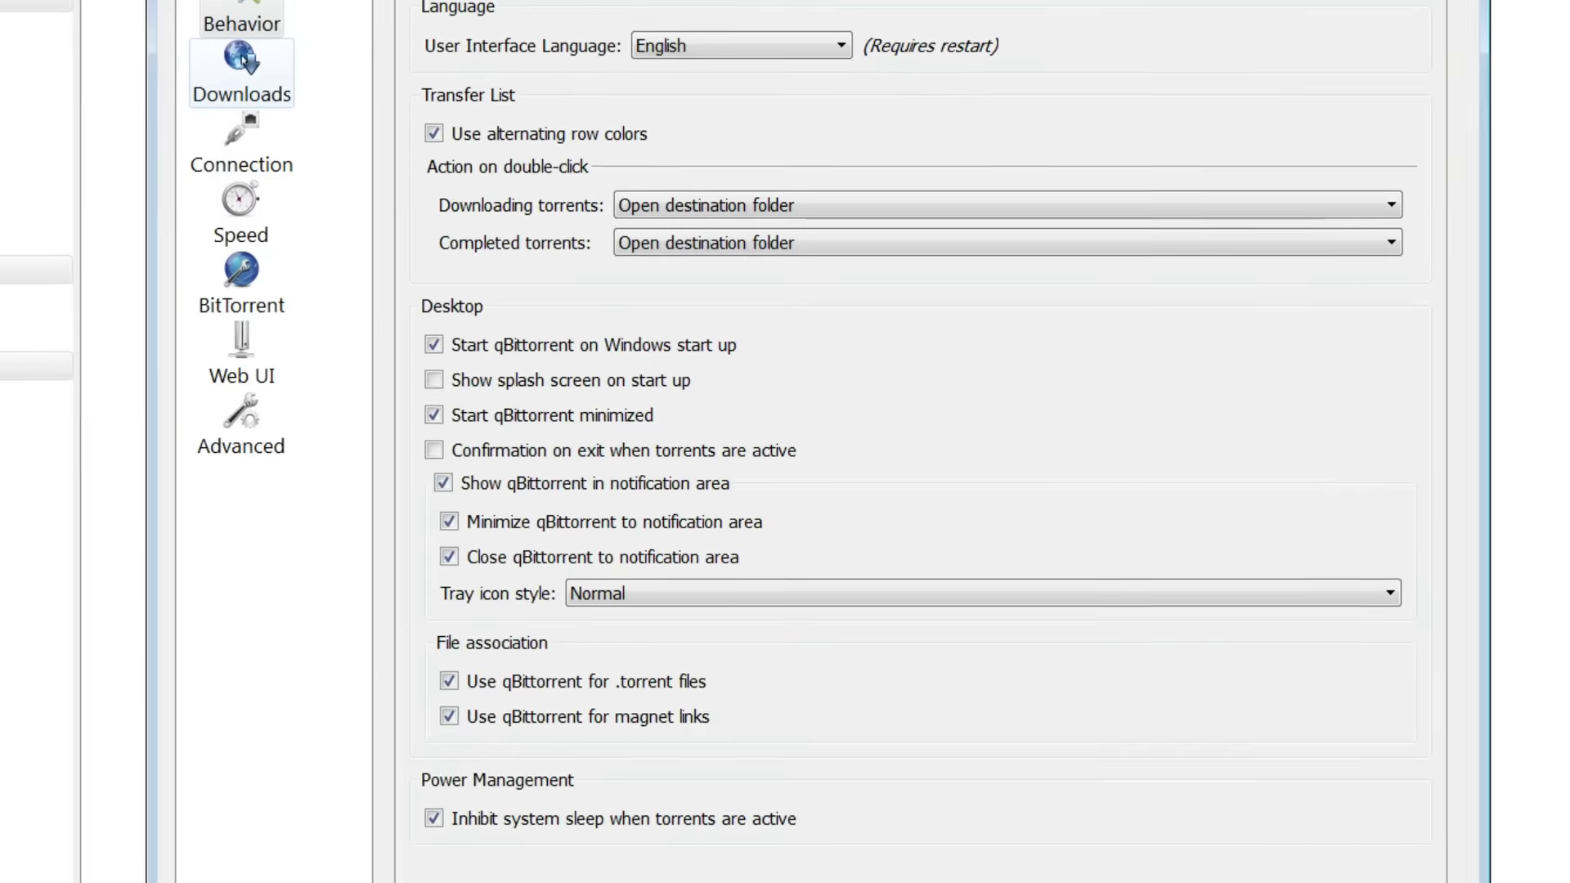
{"action": "left_click", "coordinate": [243, 60]}
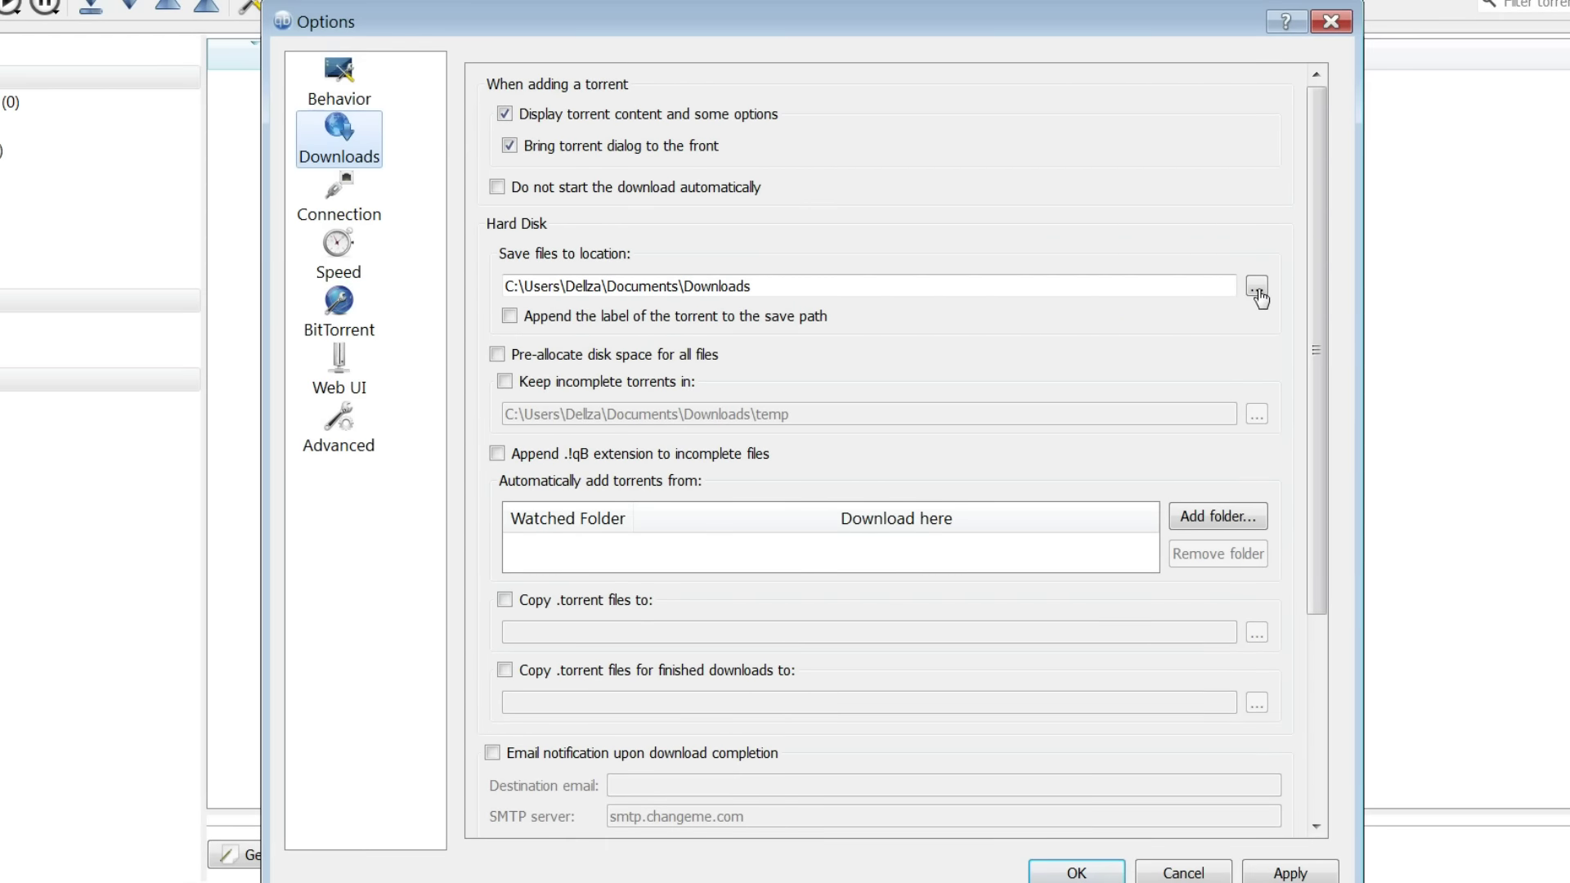
- Set the save location for downloaded files to the Downloads folder on the Desktop
{"action": "left_click", "coordinate": [1257, 288]}
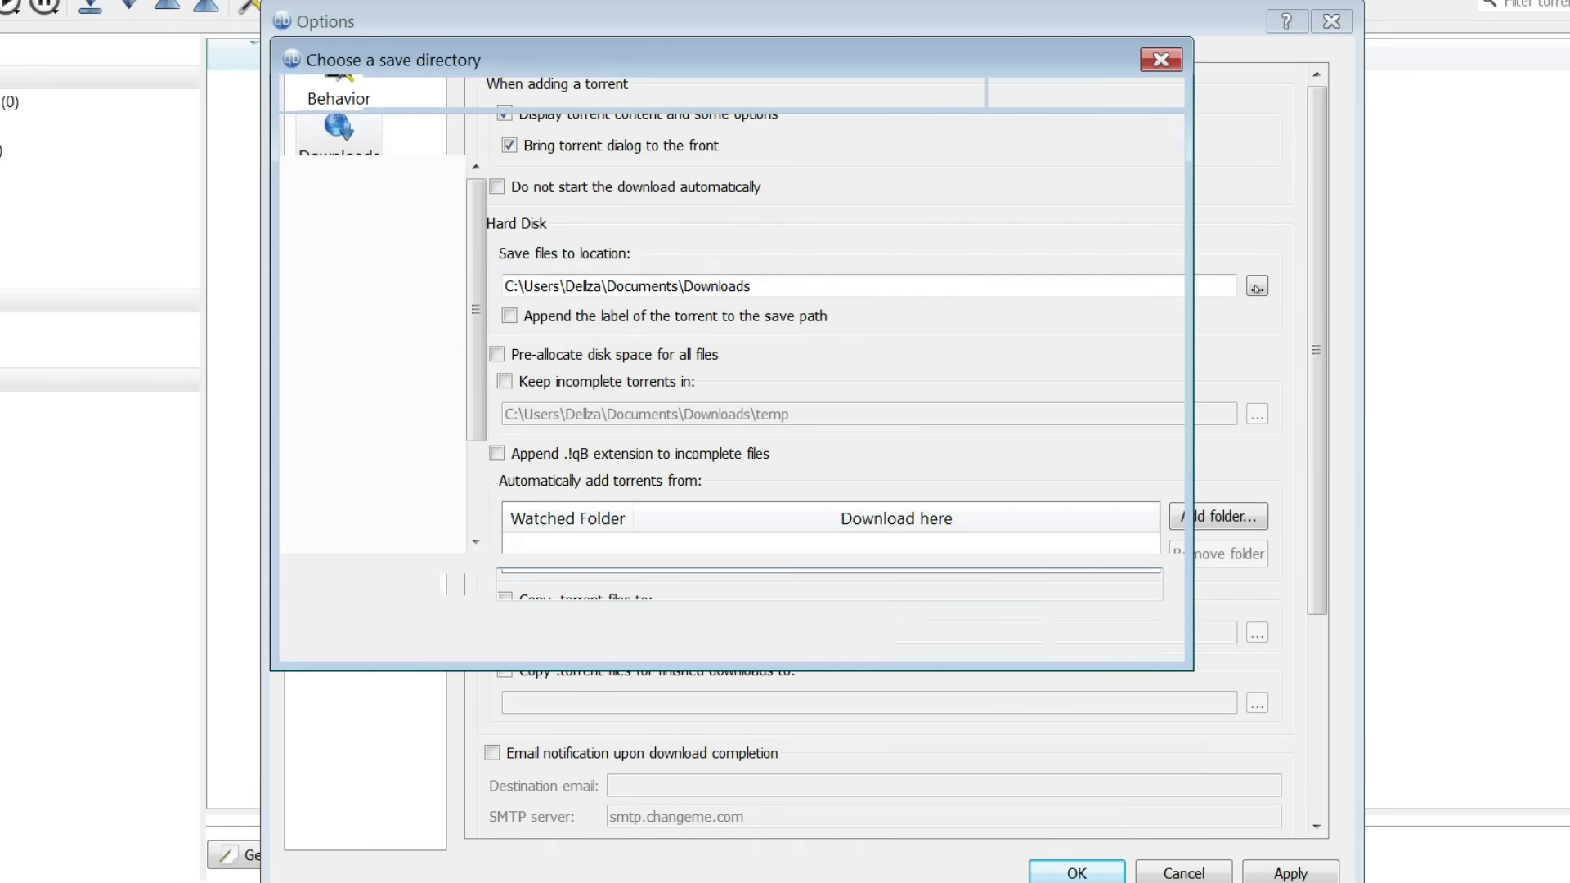
{"action": "left_click", "coordinate": [433, 210]}
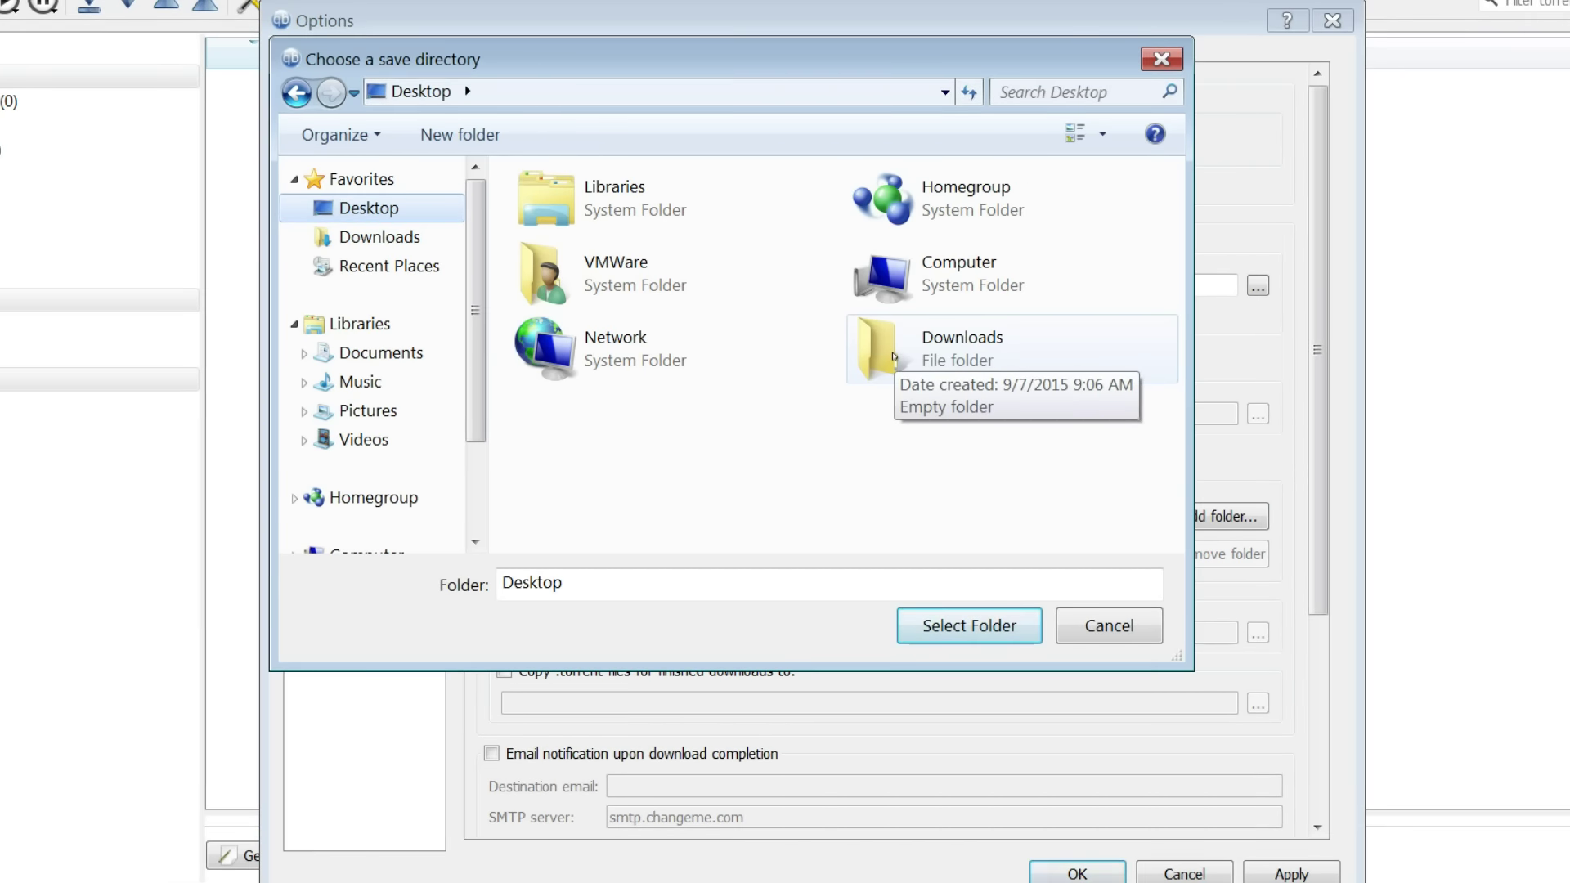
{"action": "left_click", "coordinate": [894, 356]}
{"action": "double_click", "coordinate": [893, 357]}
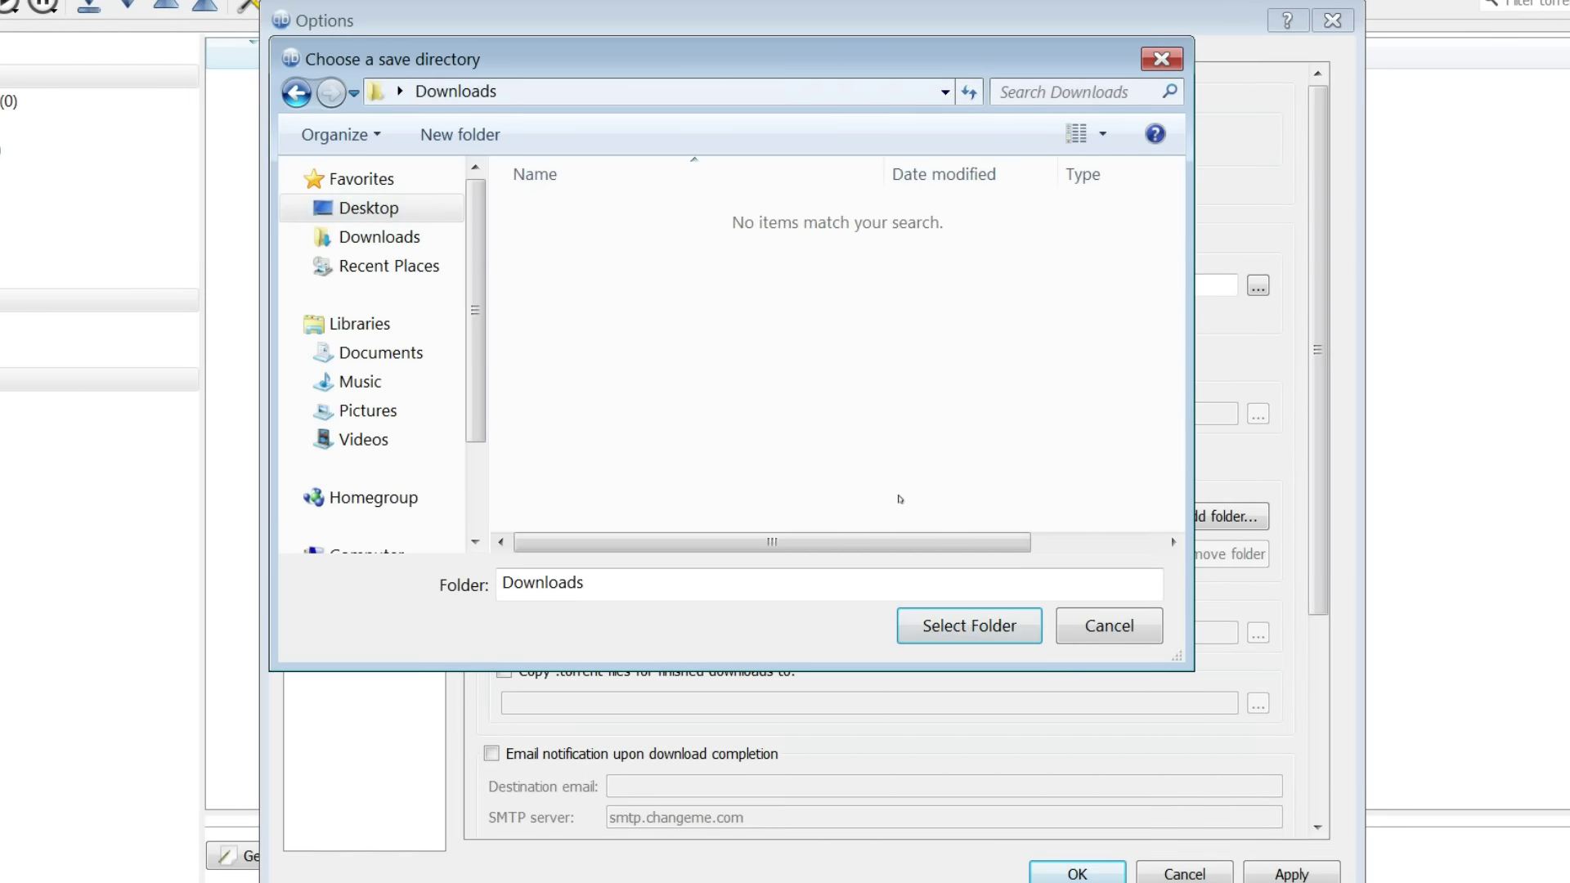
{"action": "left_click", "coordinate": [934, 627]}
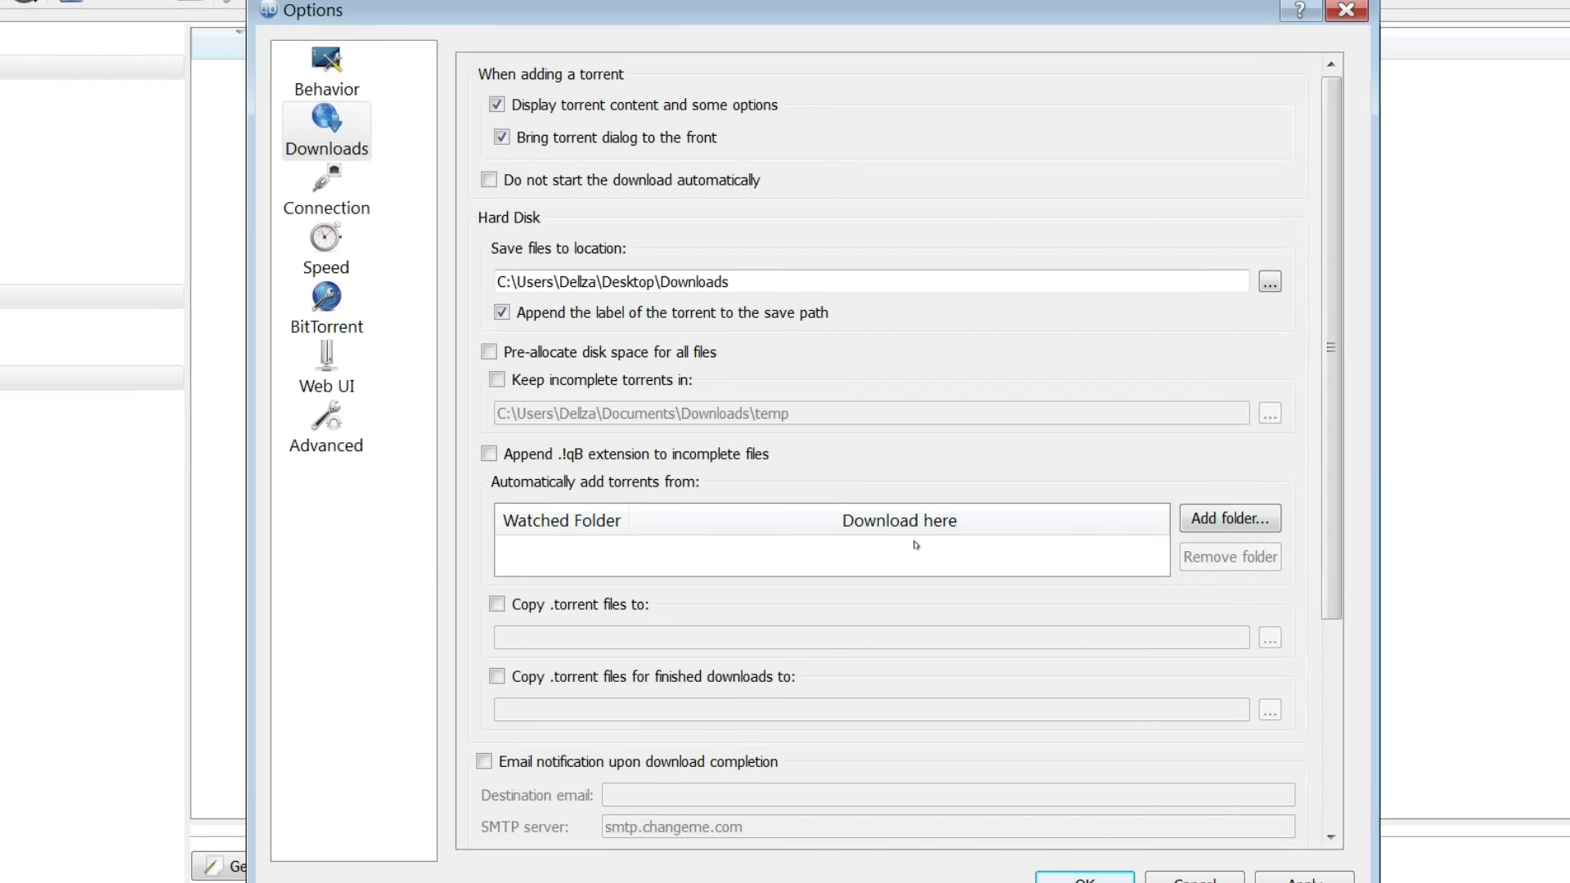
{"action": "left_click", "coordinate": [1229, 518]}
{"action": "left_click", "coordinate": [934, 628]}
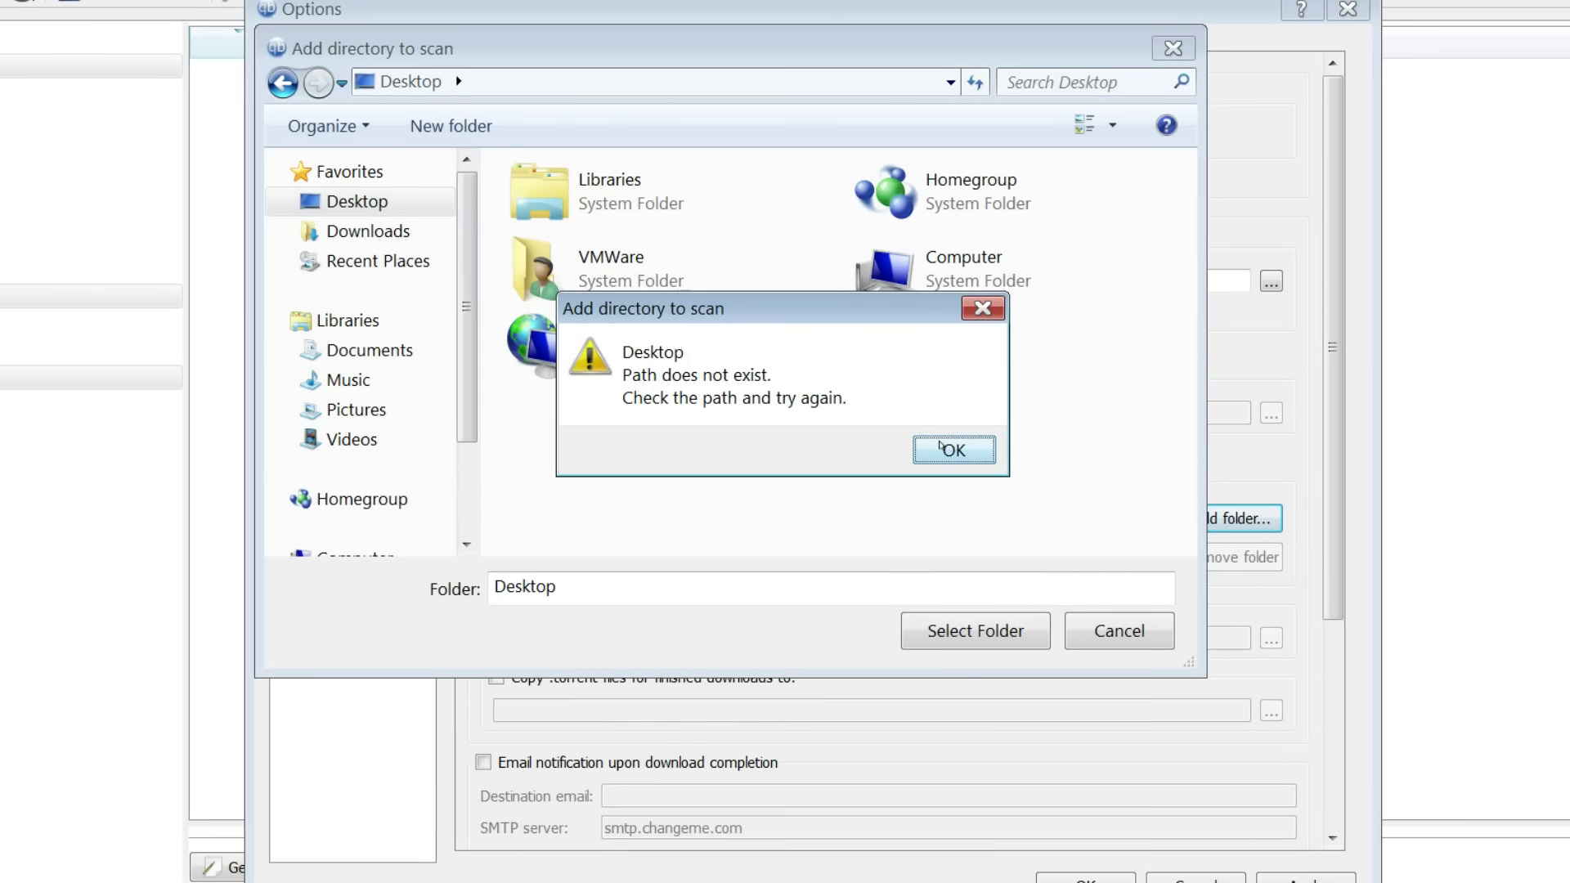
- Dismiss the path error, add the Desktop as a watched folder, and enable Download here
{"action": "left_click", "coordinate": [942, 449]}
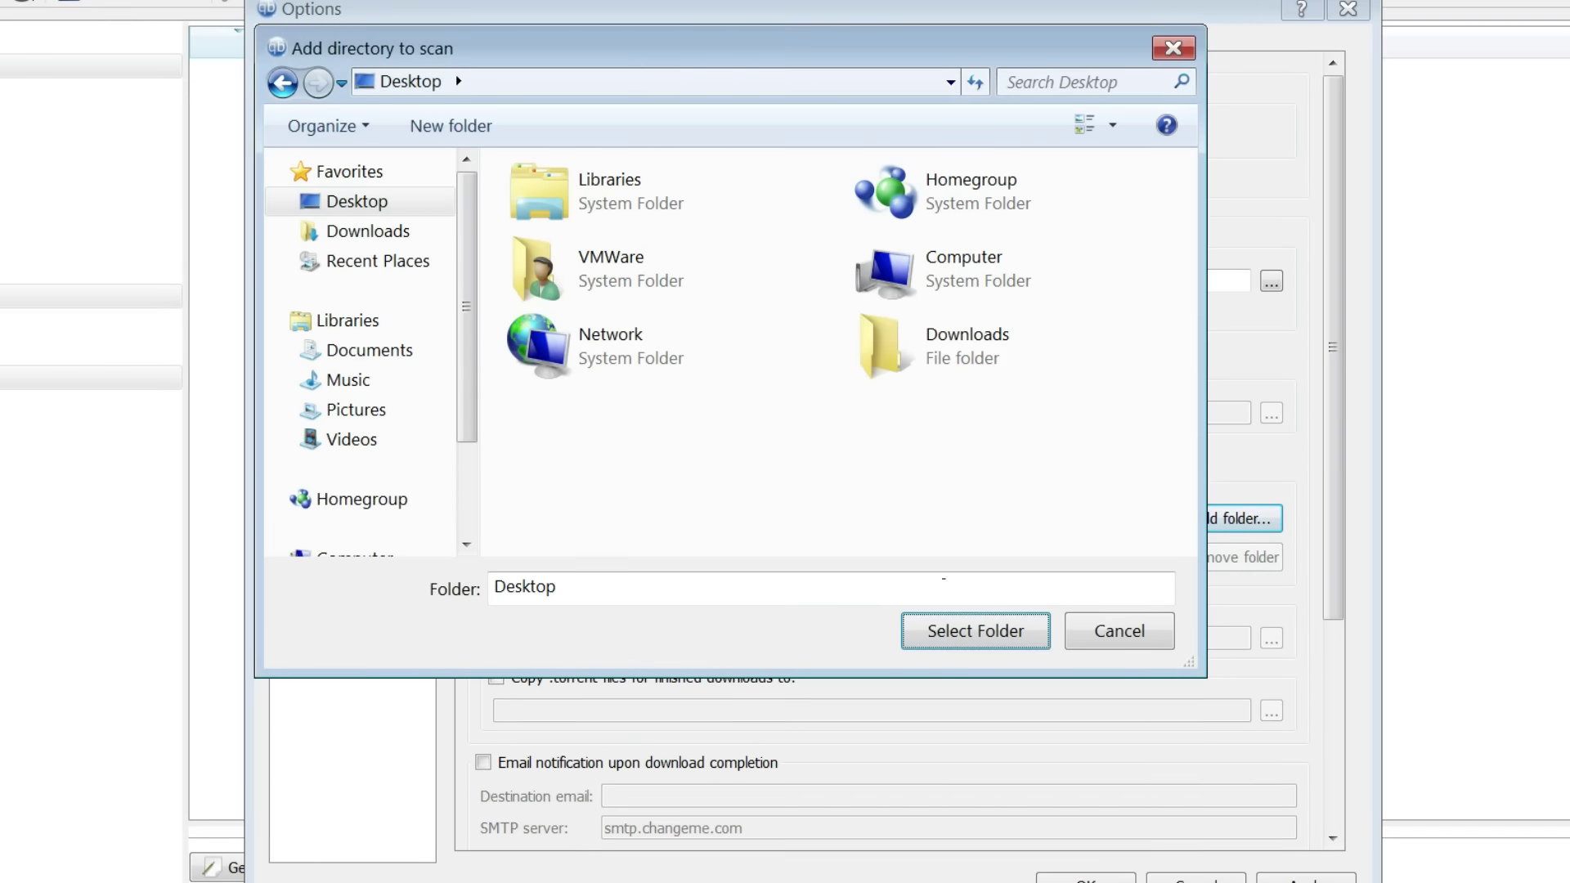
{"action": "left_click", "coordinate": [954, 632]}
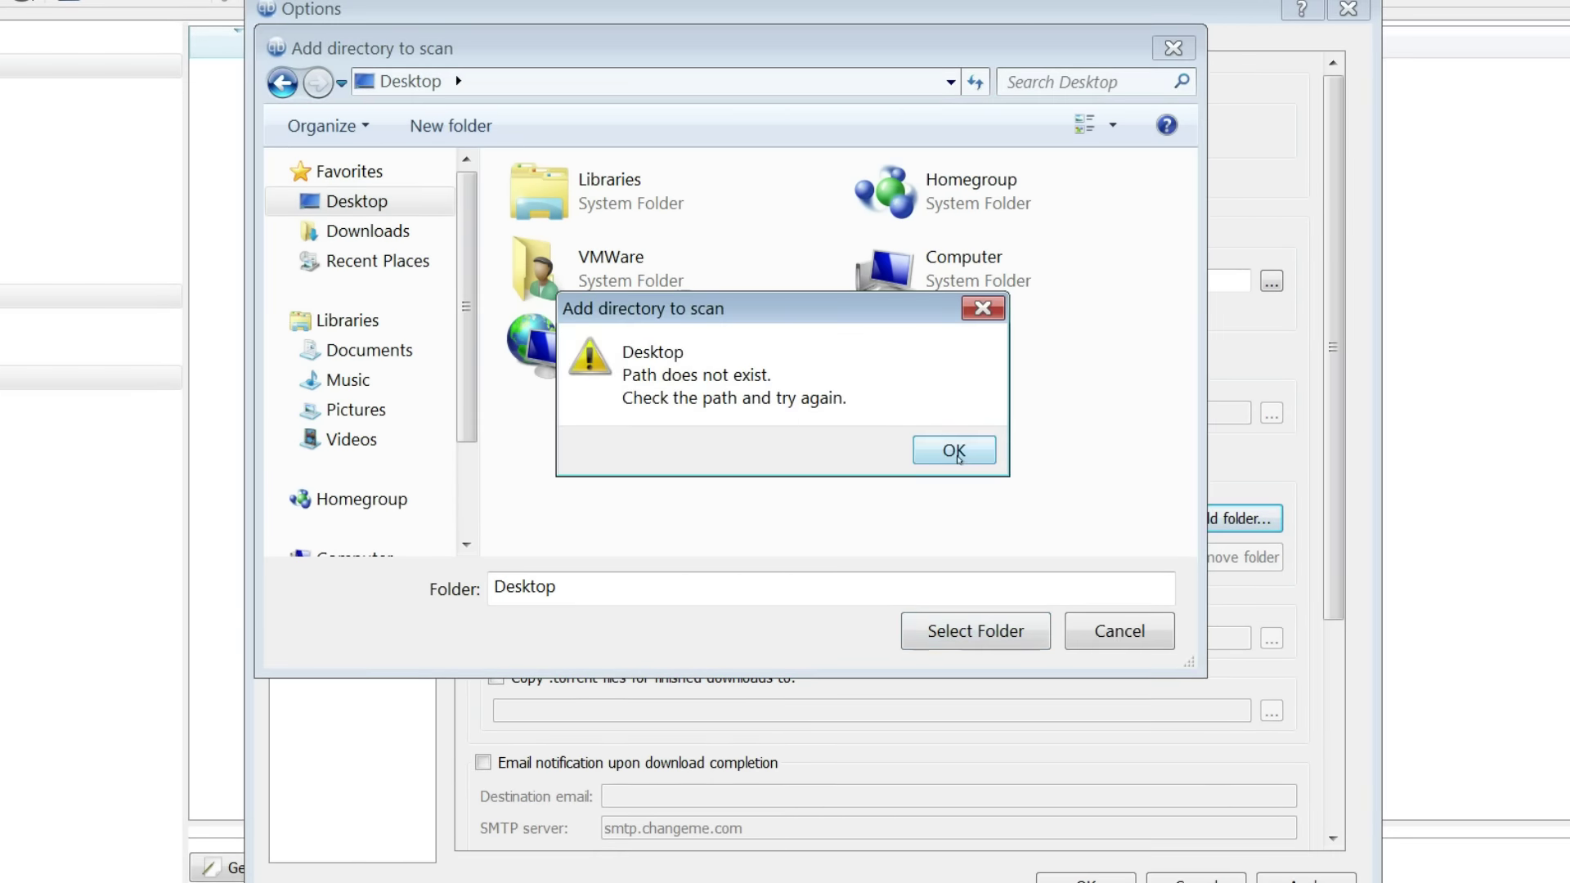
{"action": "left_click", "coordinate": [955, 451]}
{"action": "left_click", "coordinate": [976, 631]}
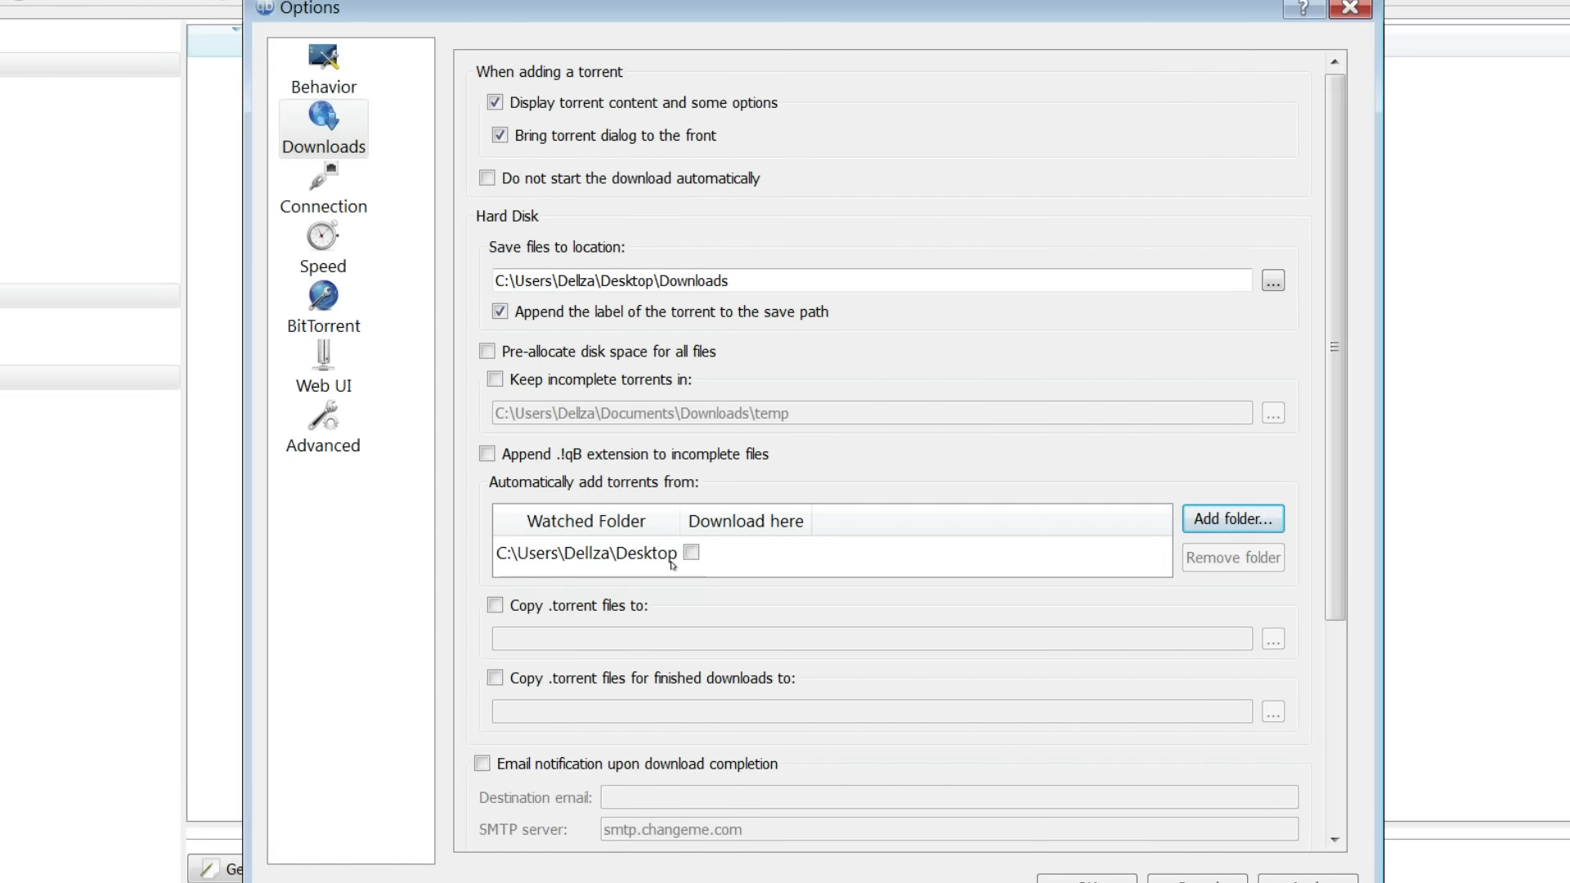
{"action": "left_click", "coordinate": [691, 554]}
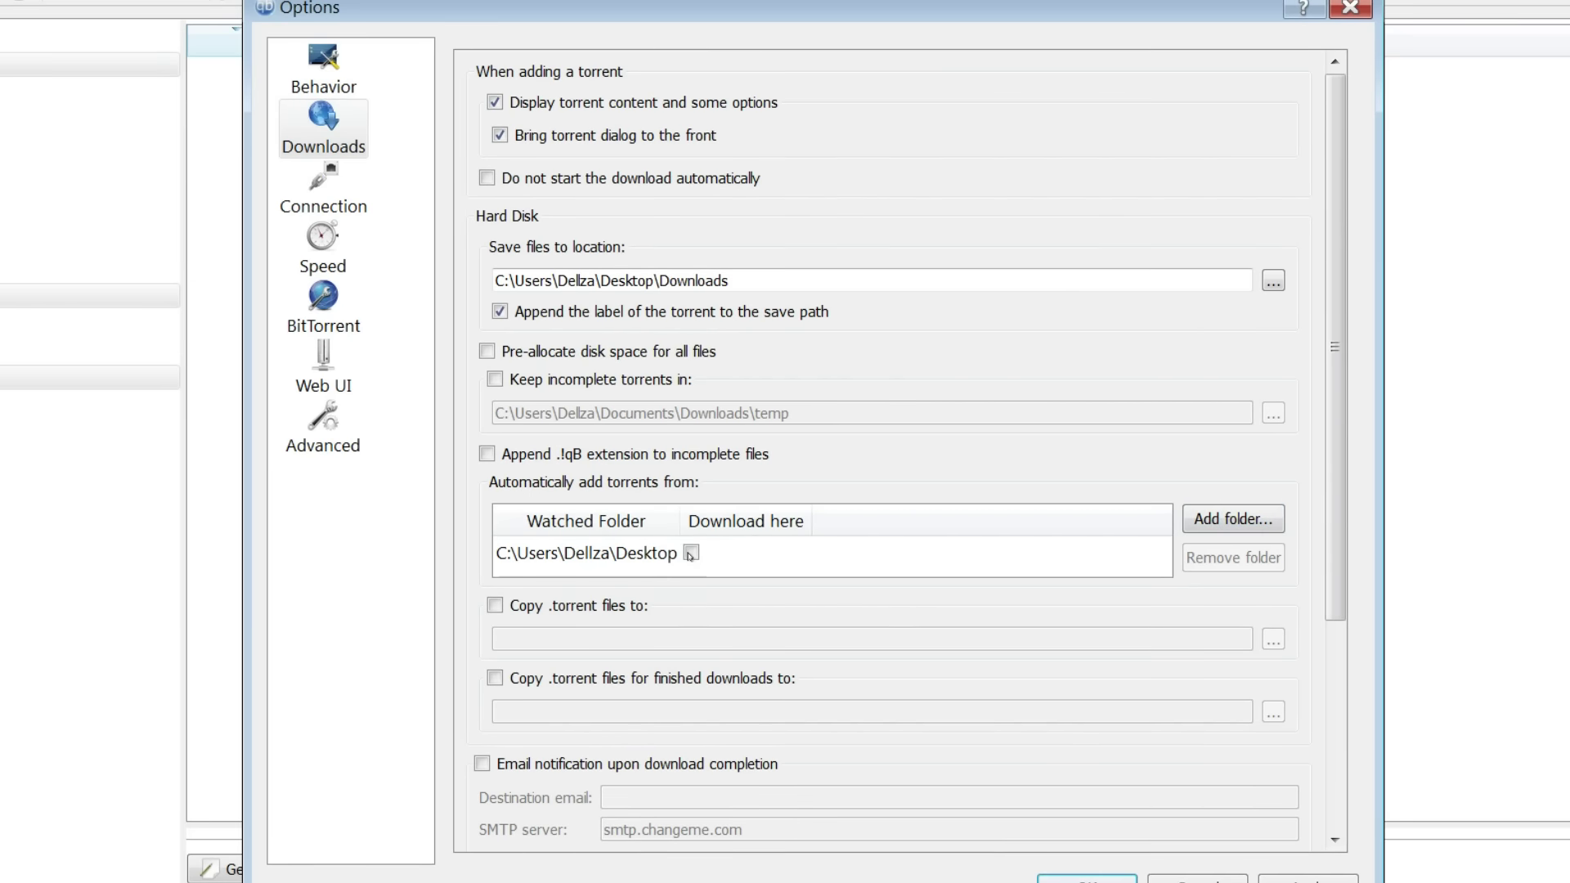
{"action": "left_click", "coordinate": [691, 554]}
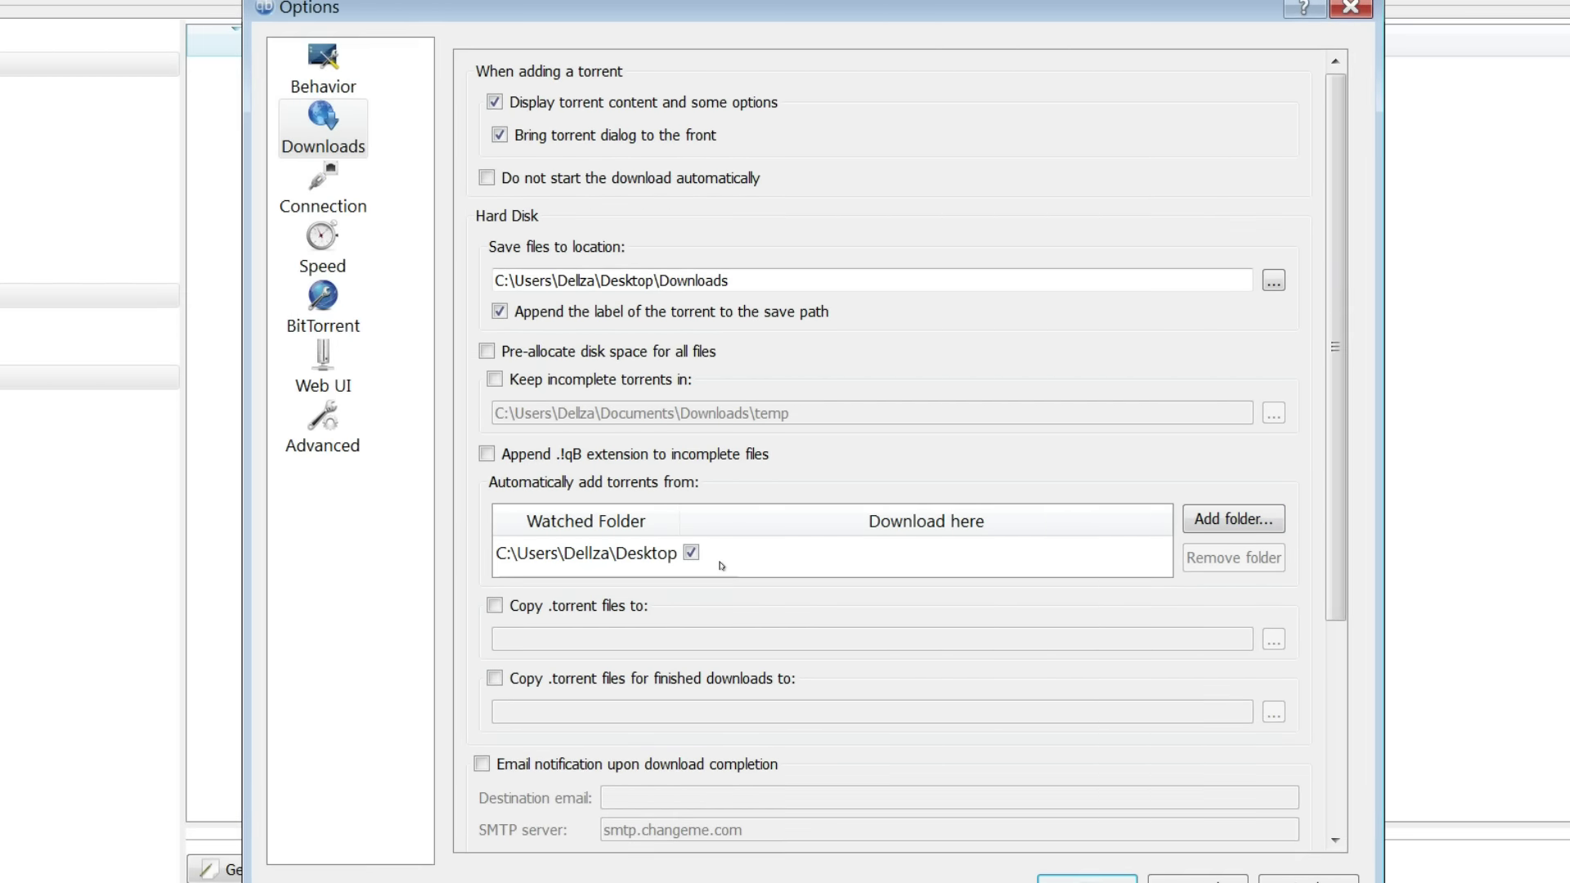
- Remove the Desktop watched folder and switch to the Connection settings page
{"action": "left_click", "coordinate": [778, 556]}
{"action": "left_click", "coordinate": [1222, 559]}
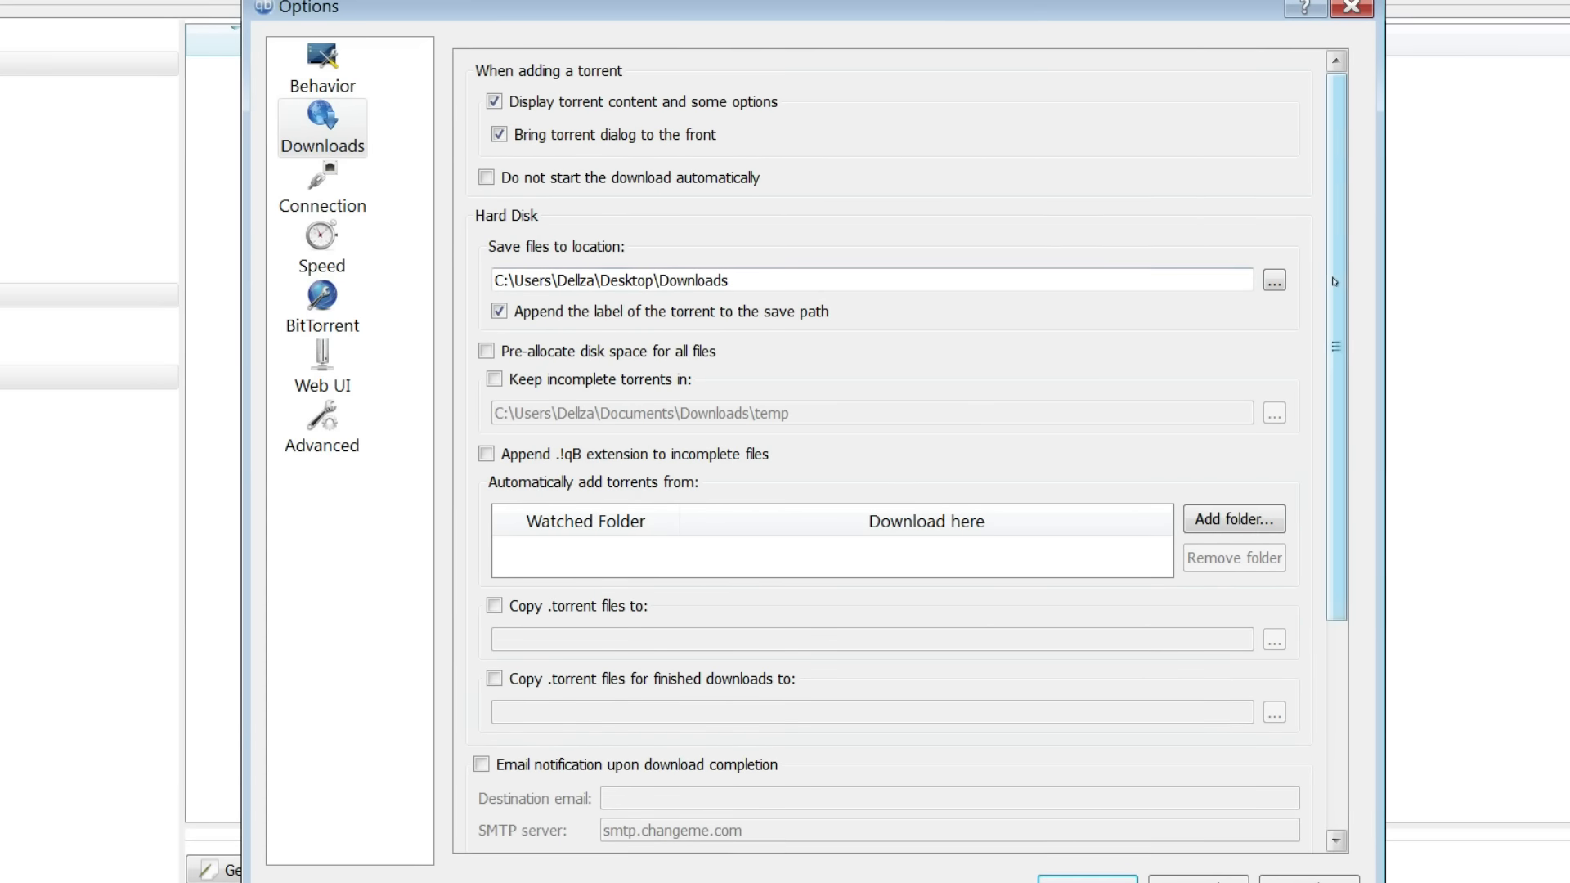
{"action": "scroll", "coordinate": [1326, 360], "scroll_direction": "down", "scroll_amount": 2}
{"action": "scroll", "coordinate": [1326, 360], "scroll_direction": "down", "scroll_amount": 4}
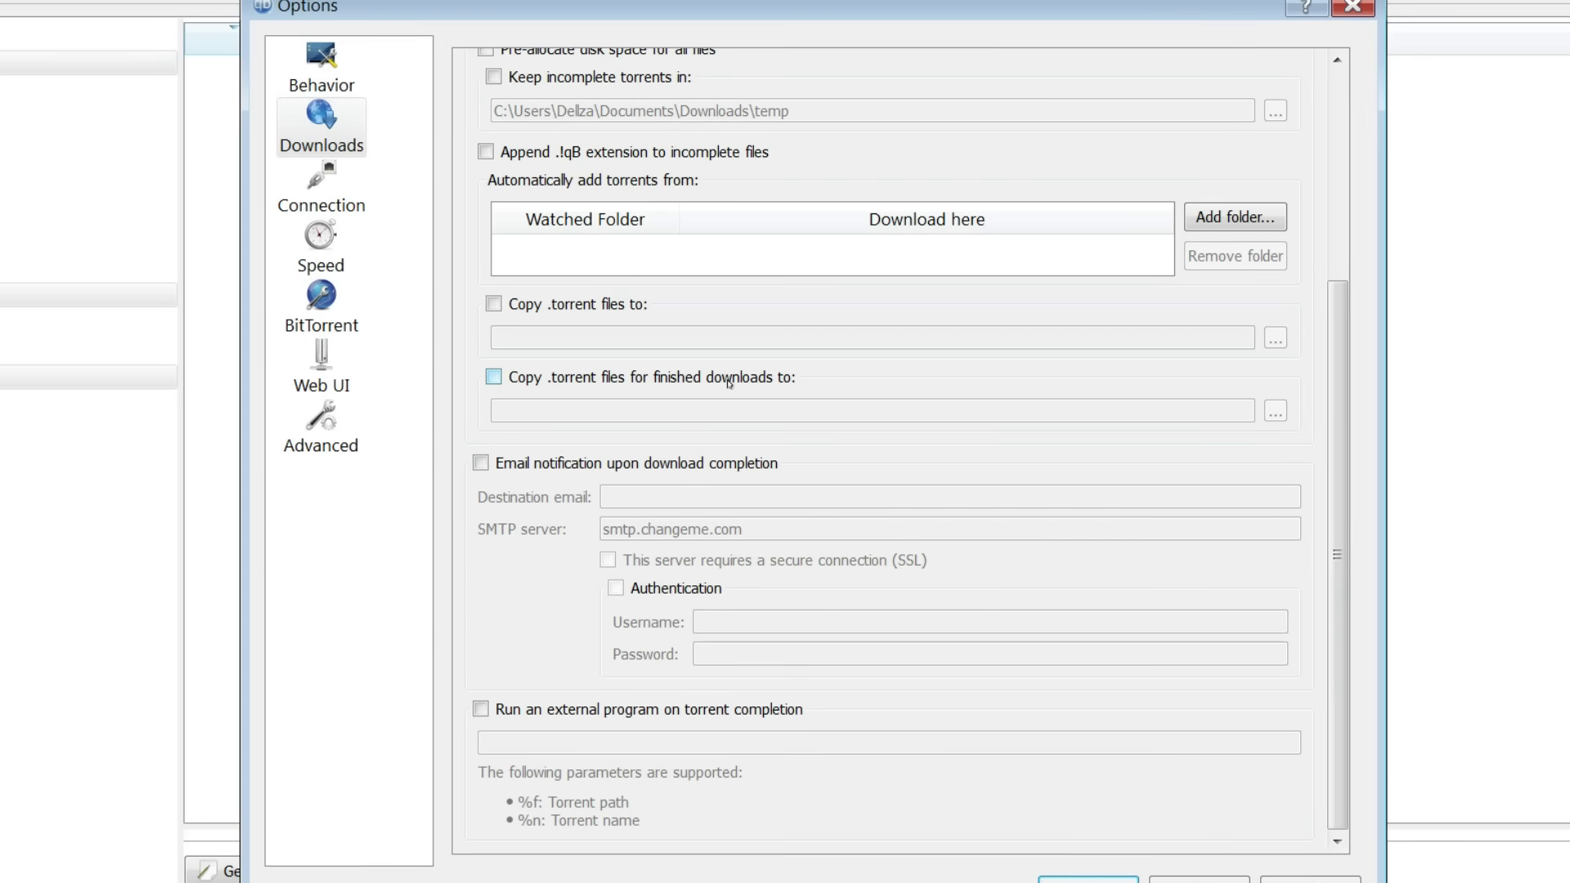
{"action": "left_click", "coordinate": [327, 204]}
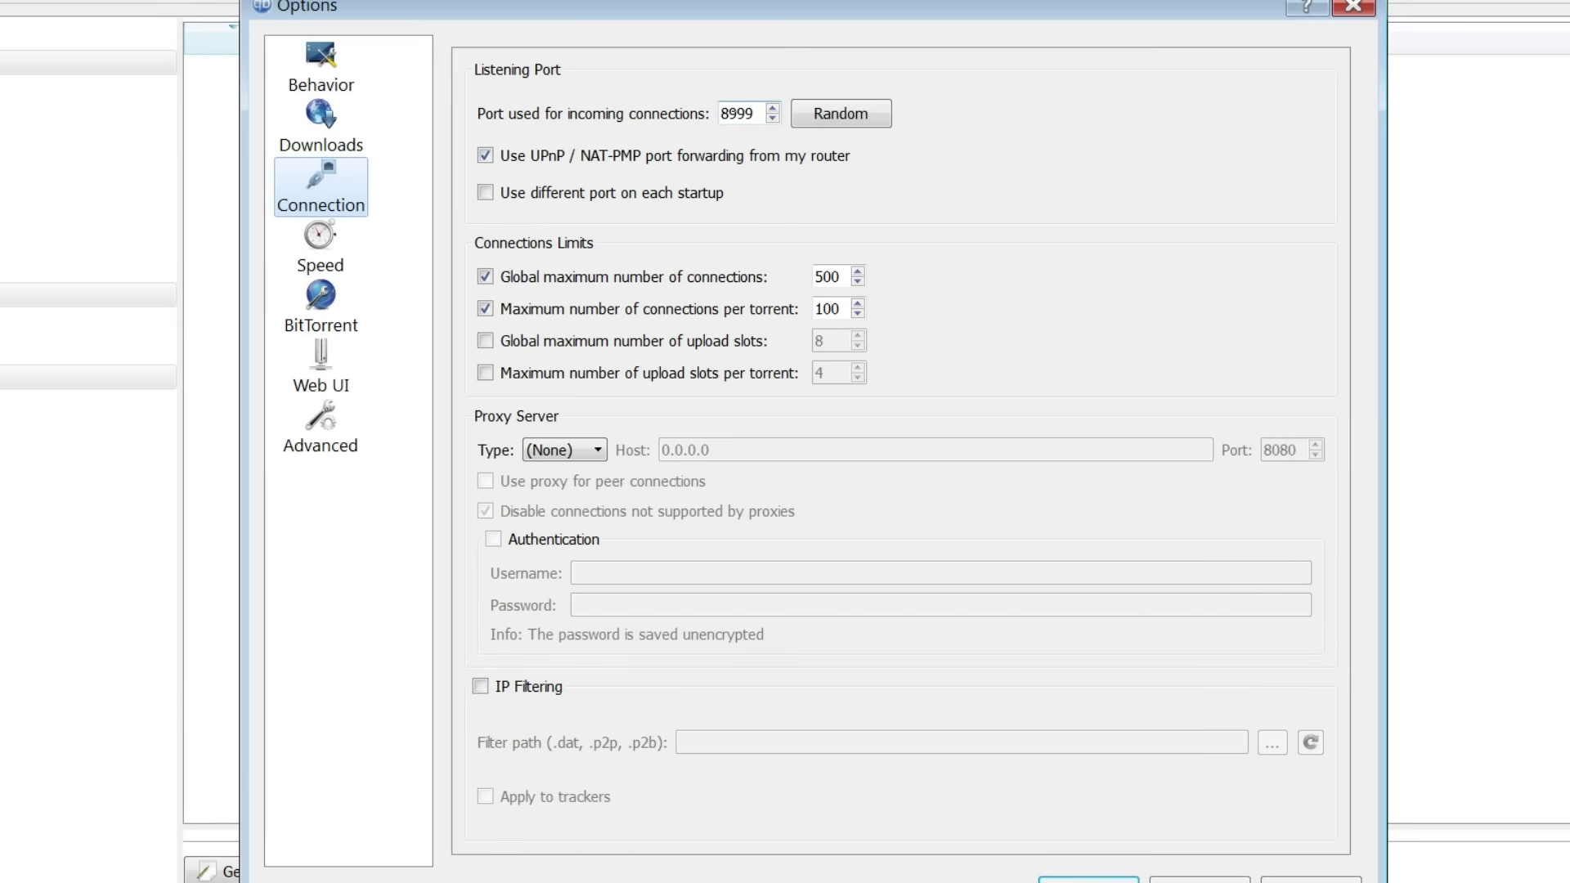
- Change the incoming port from 8999 to 55333, turn off global and per-torrent connection limits, then view Speed settings
{"action": "double_click", "coordinate": [736, 113]}
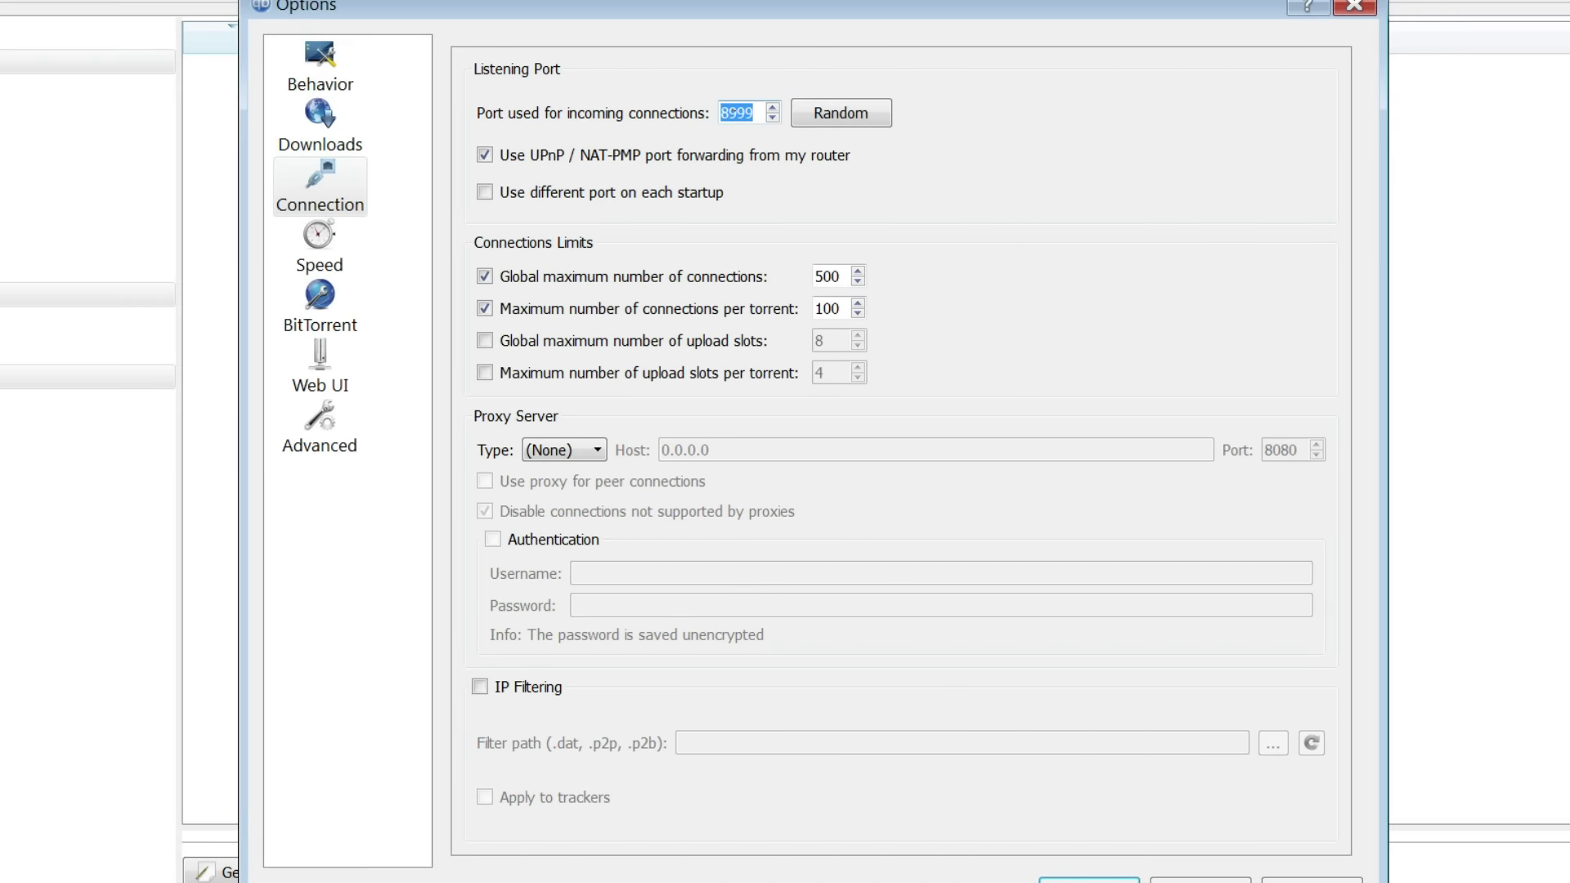
{"action": "type", "text": "55"}
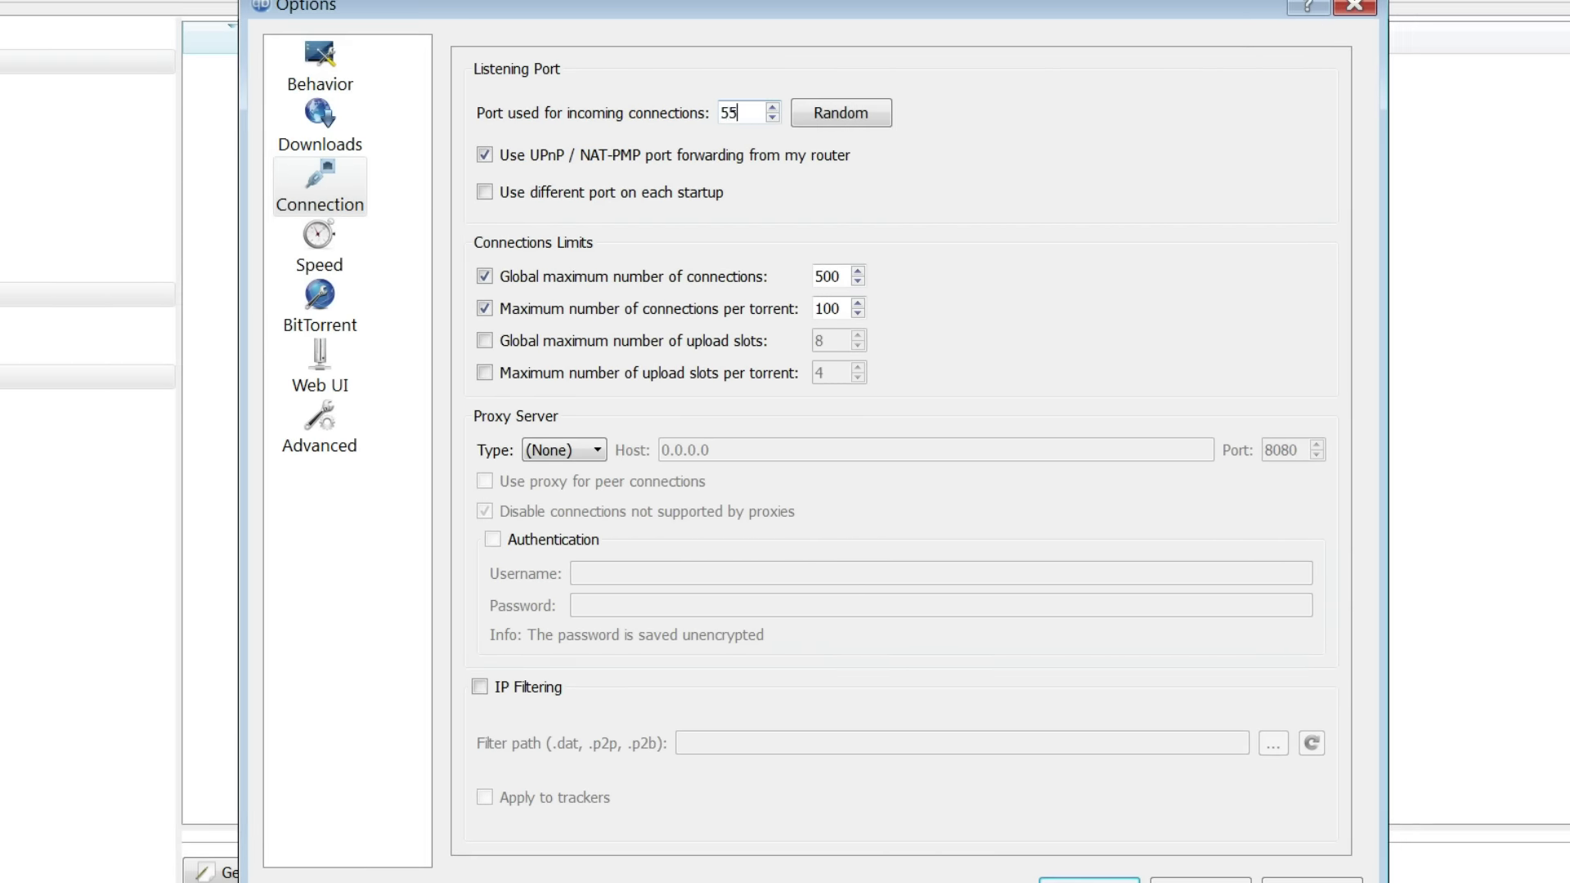
{"action": "type", "text": "33"}
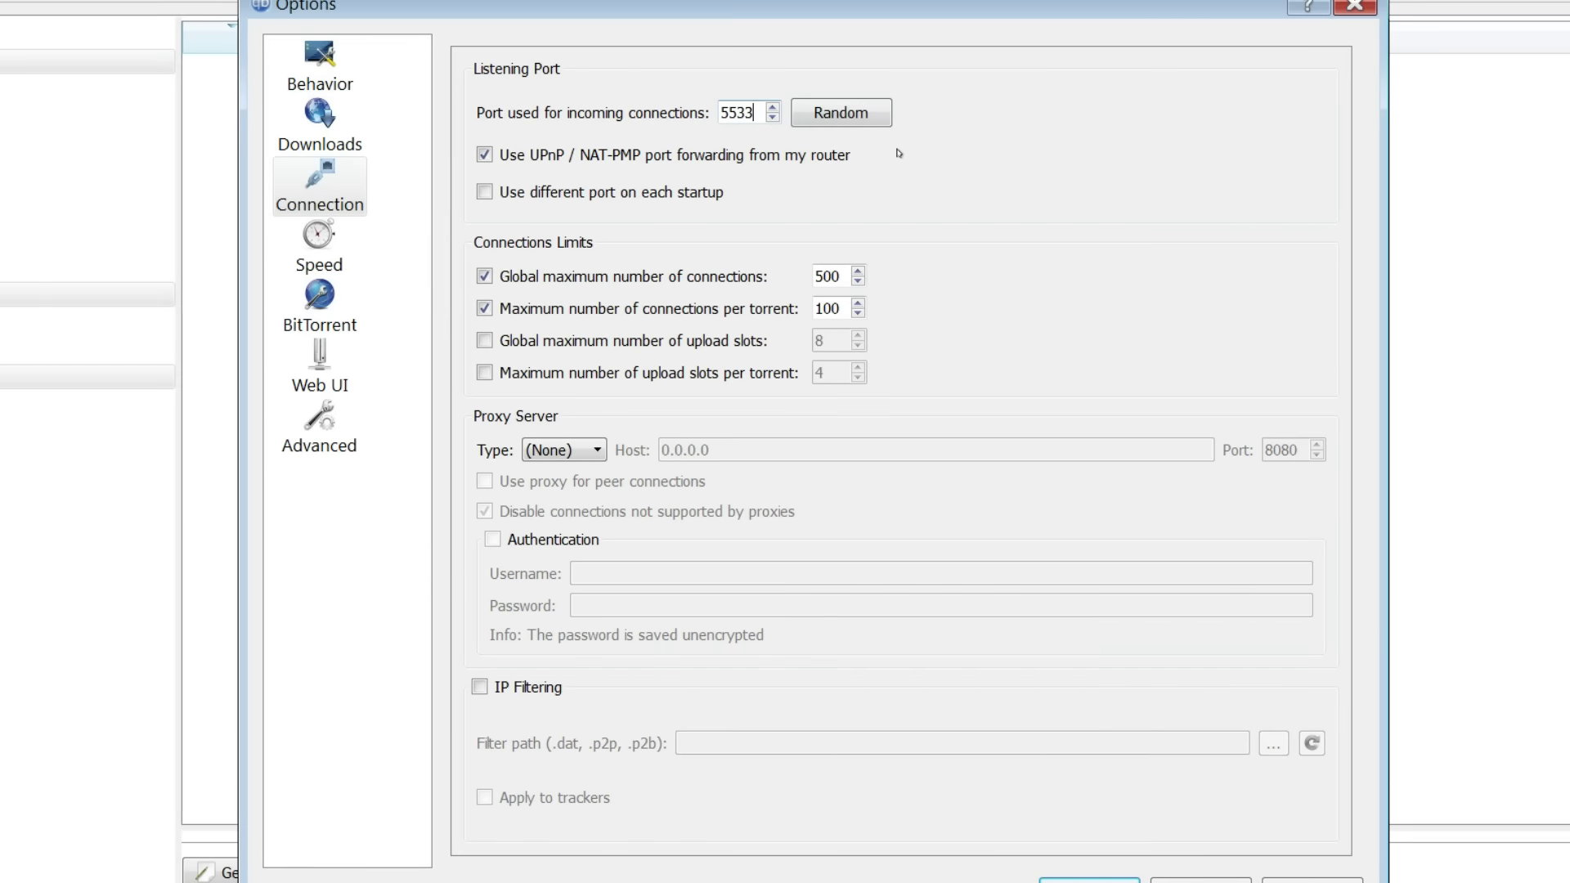
{"action": "type", "text": "3"}
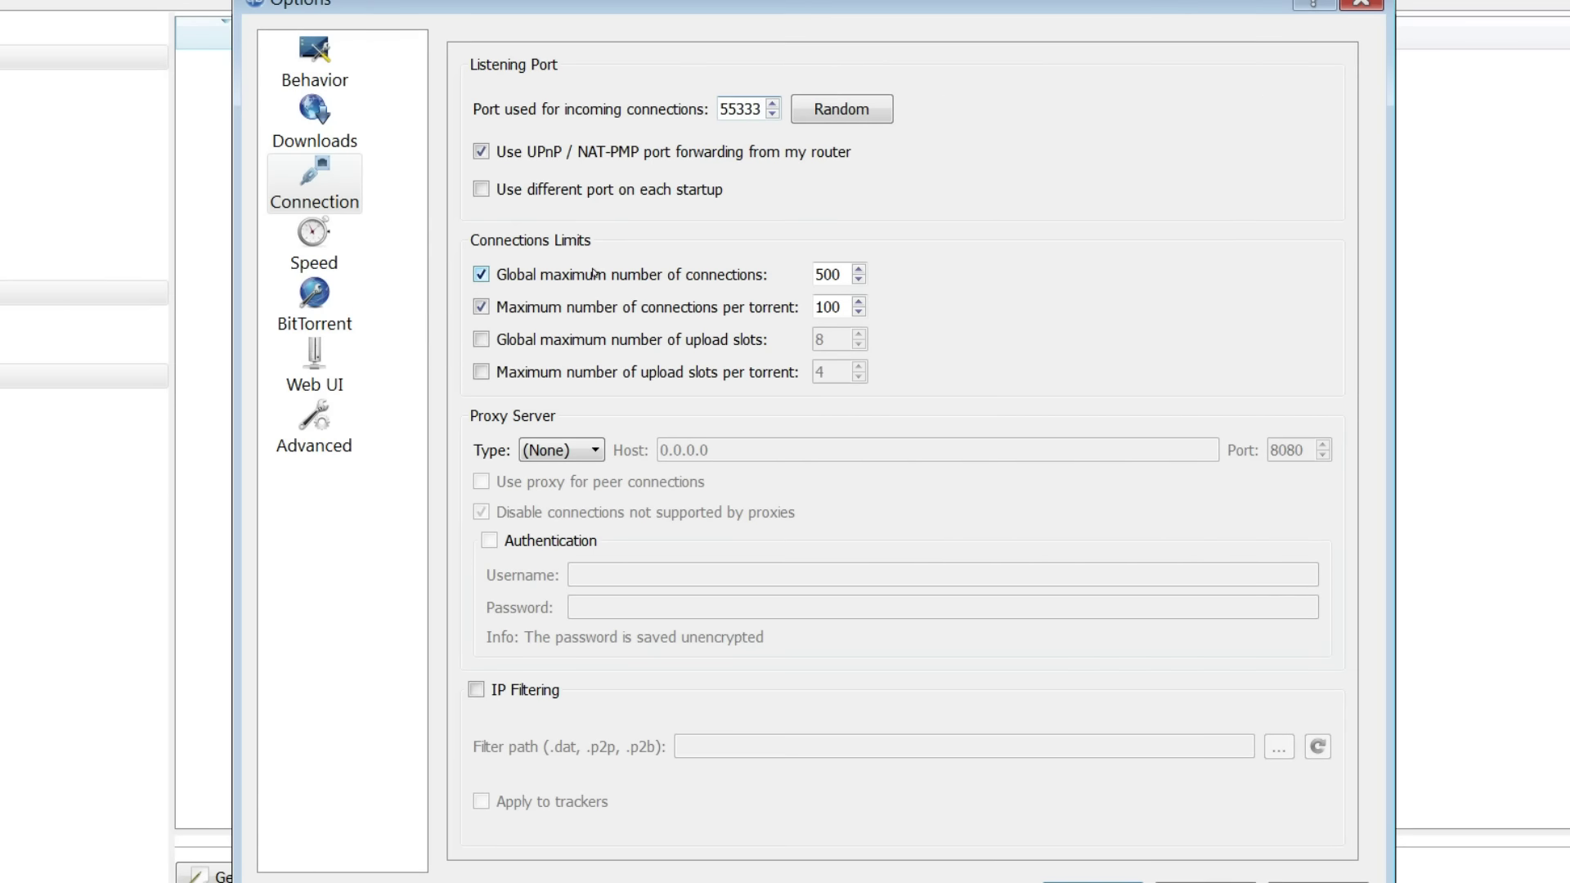
{"action": "left_click", "coordinate": [594, 274]}
{"action": "left_click", "coordinate": [574, 308]}
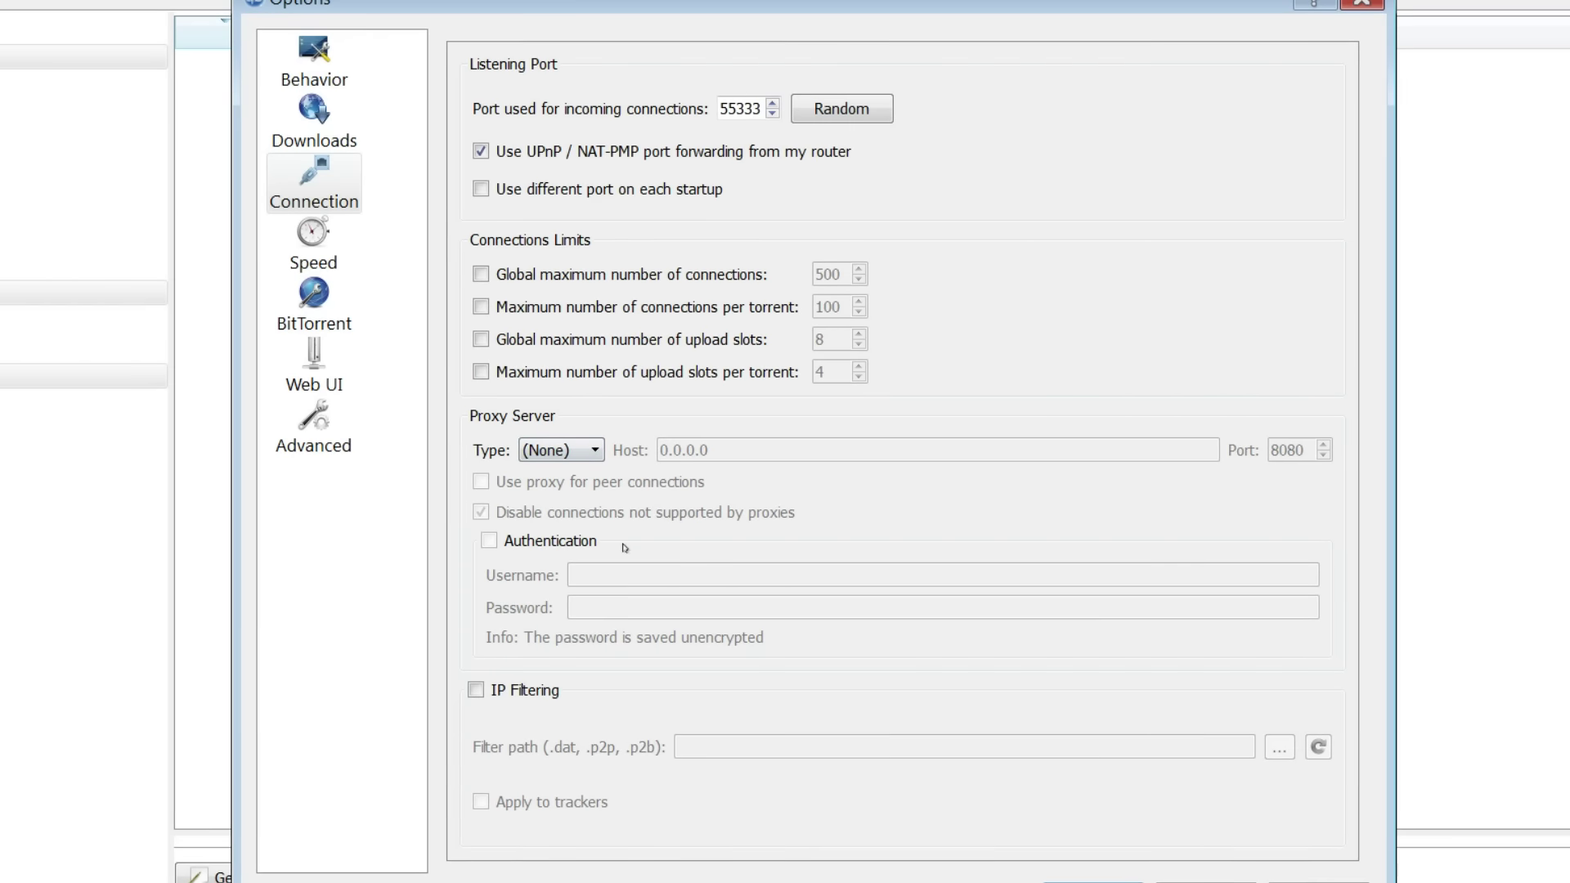
{"action": "left_click", "coordinate": [316, 250]}
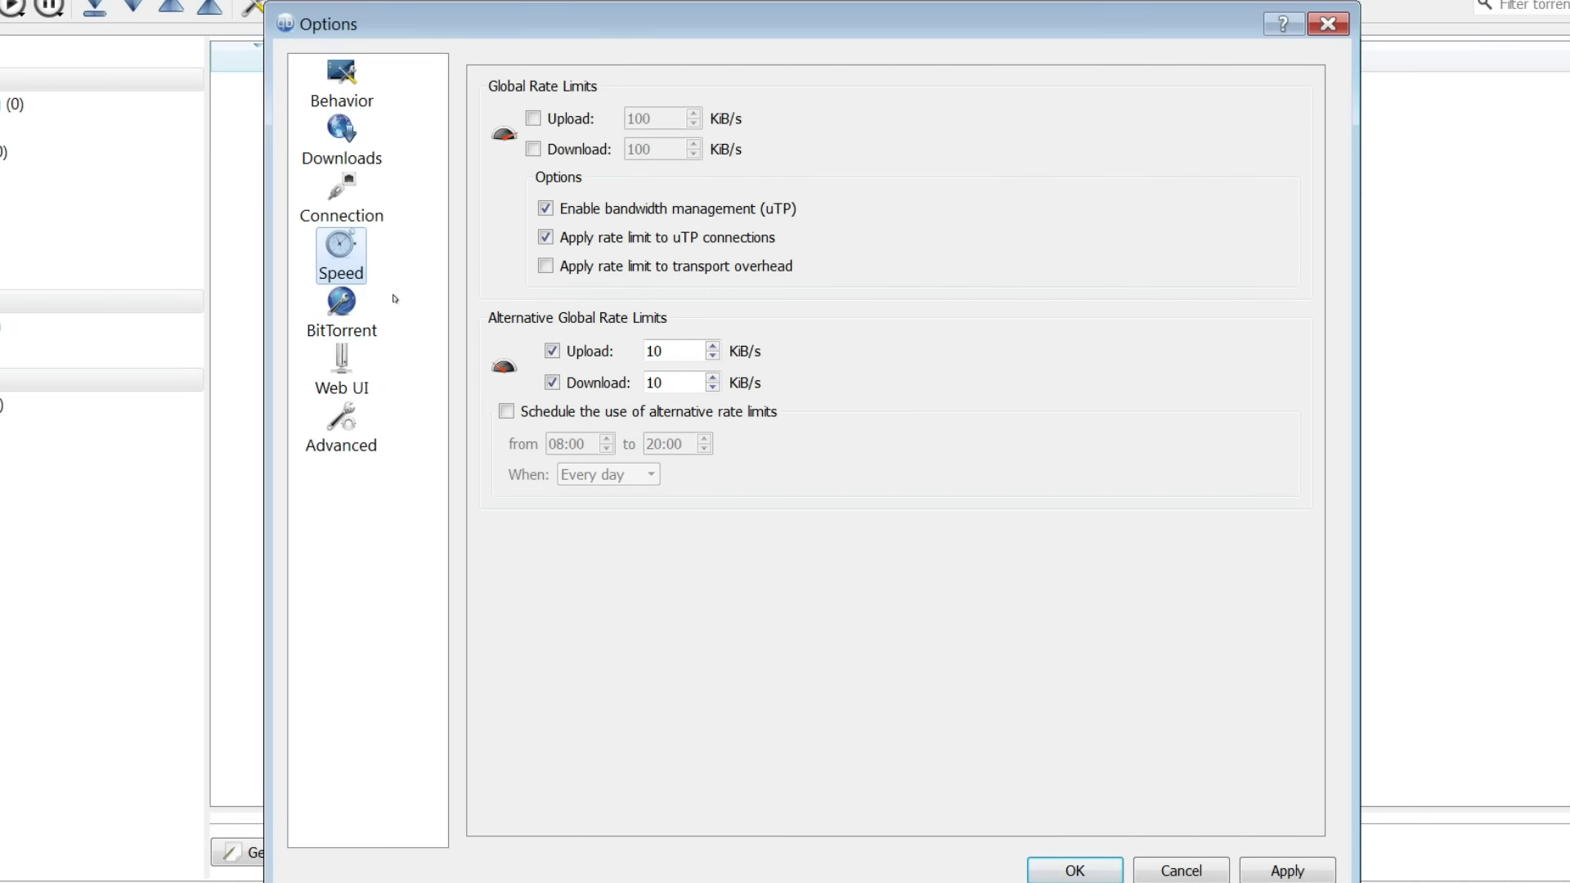
{"action": "left_click", "coordinate": [341, 311]}
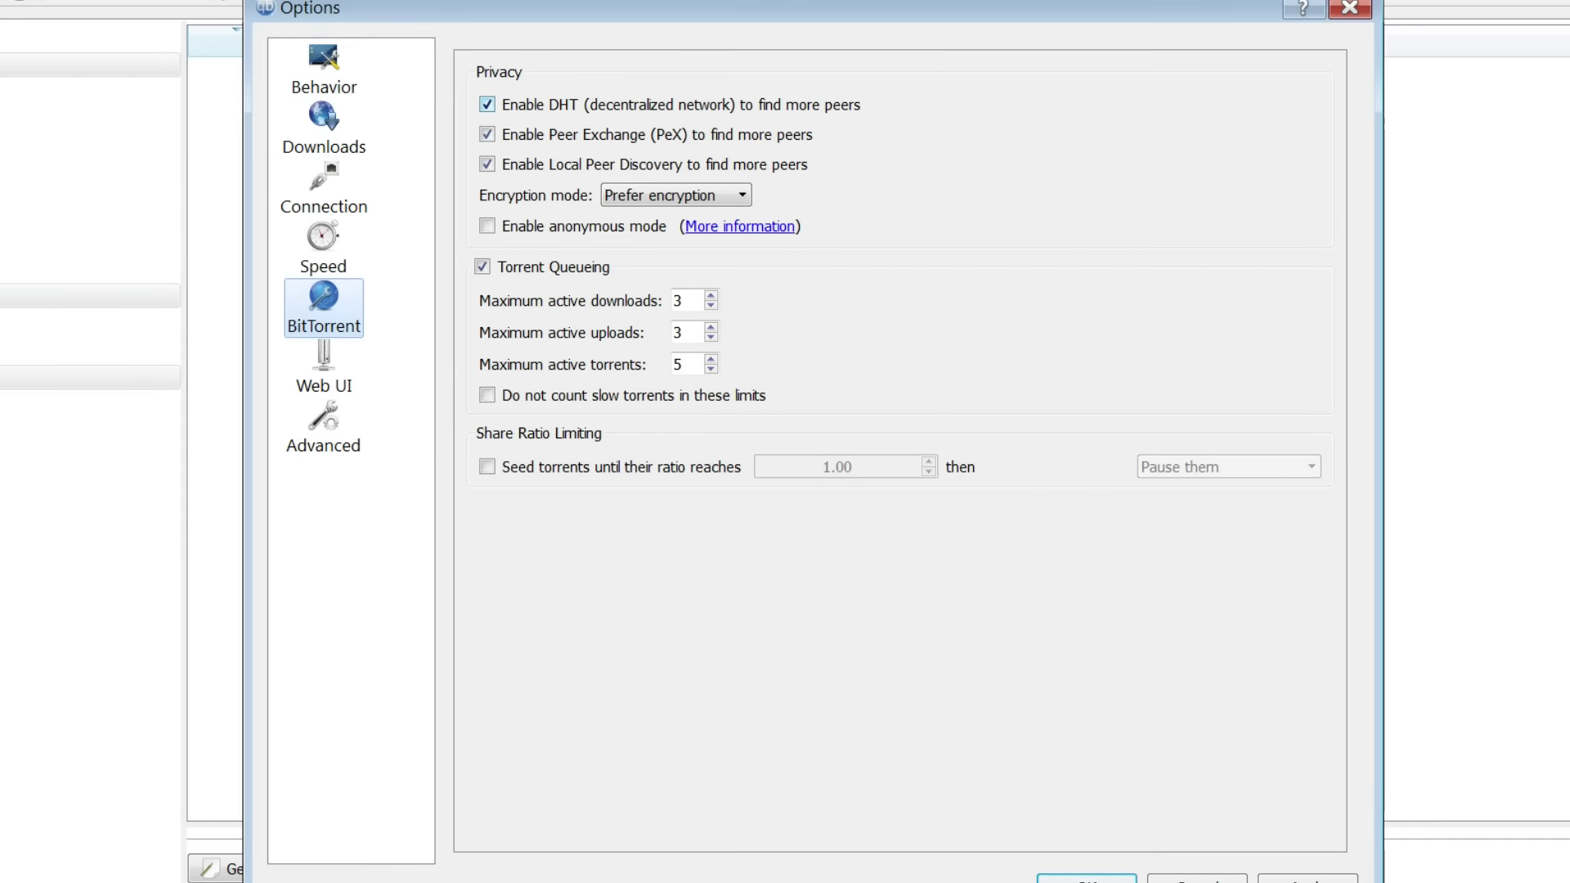
- Expand the encryption mode list on the BitTorrent page
{"action": "left_click", "coordinate": [643, 197]}
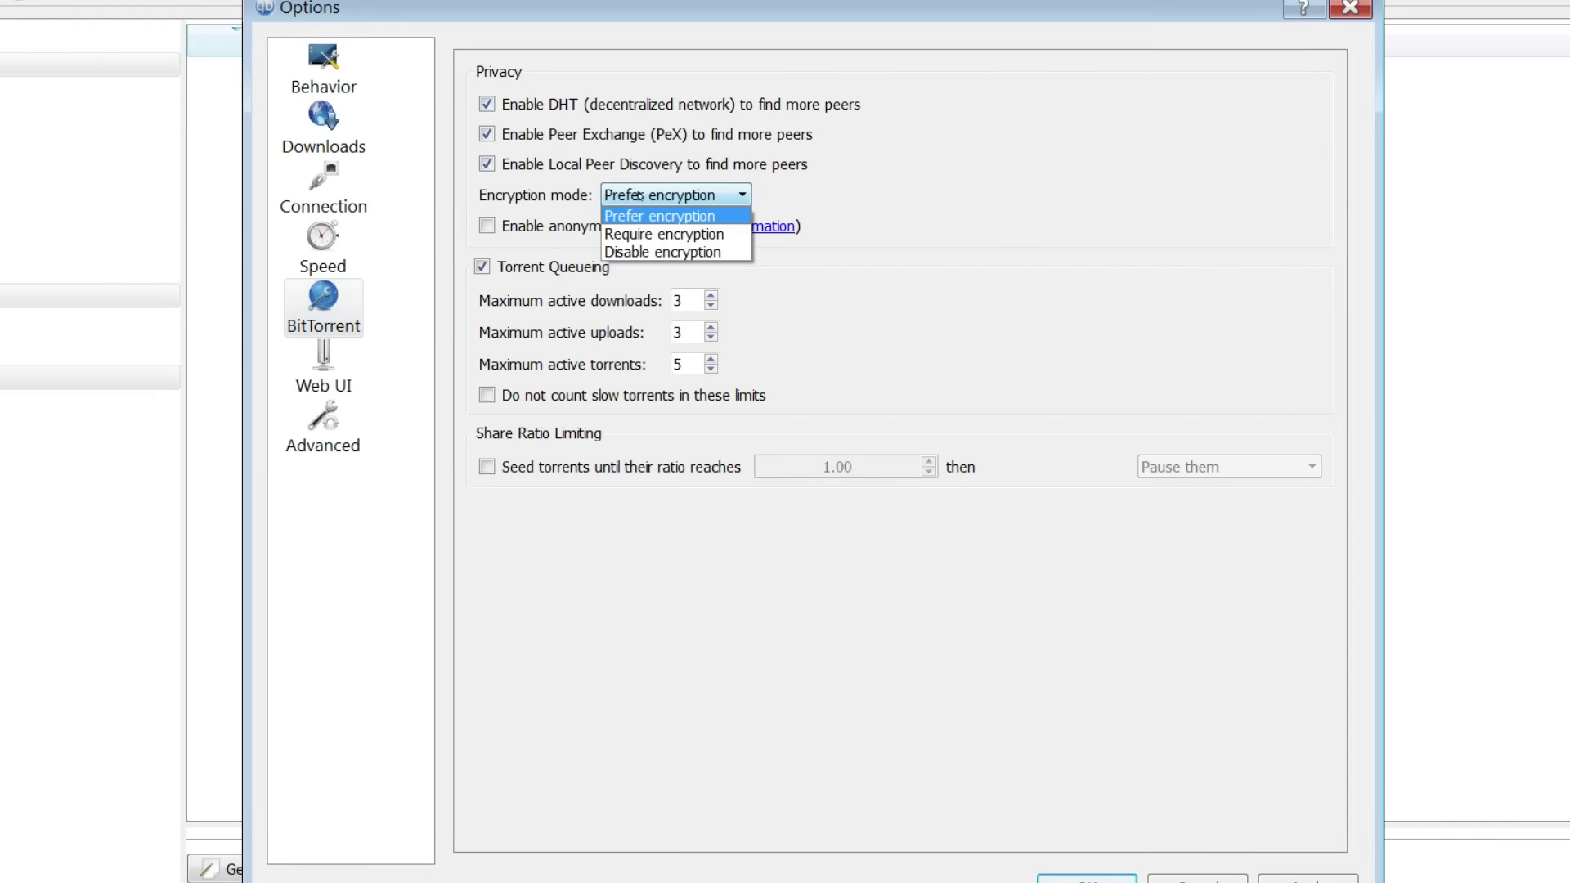
- Require encryption, exclude slow torrents from queueing limits, and select the maximum active downloads value
{"action": "left_click", "coordinate": [618, 234]}
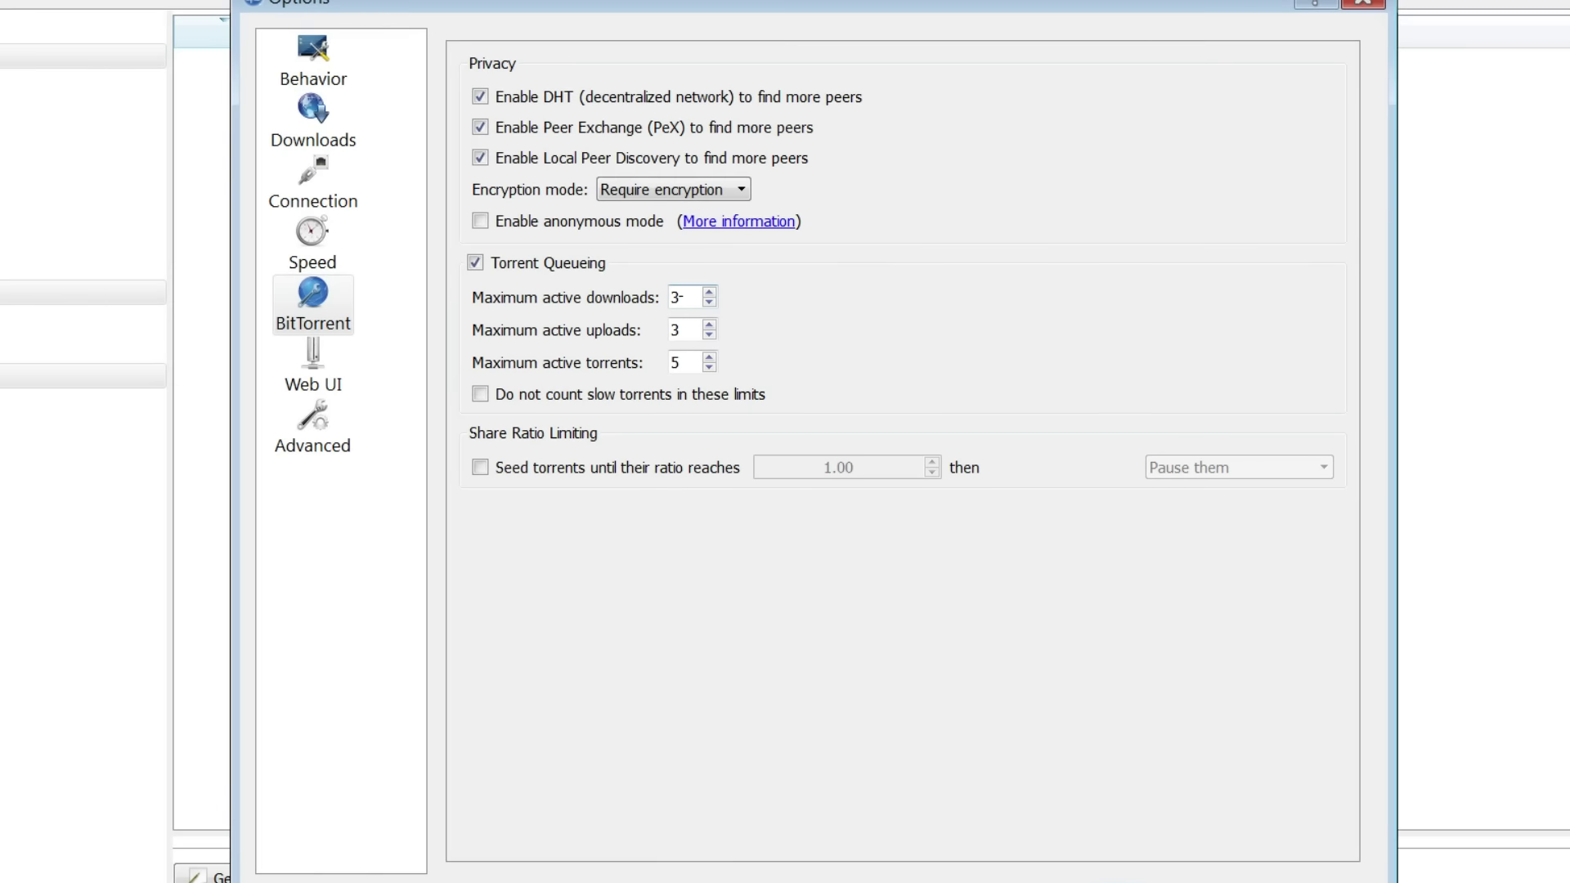
{"action": "left_click", "coordinate": [479, 398]}
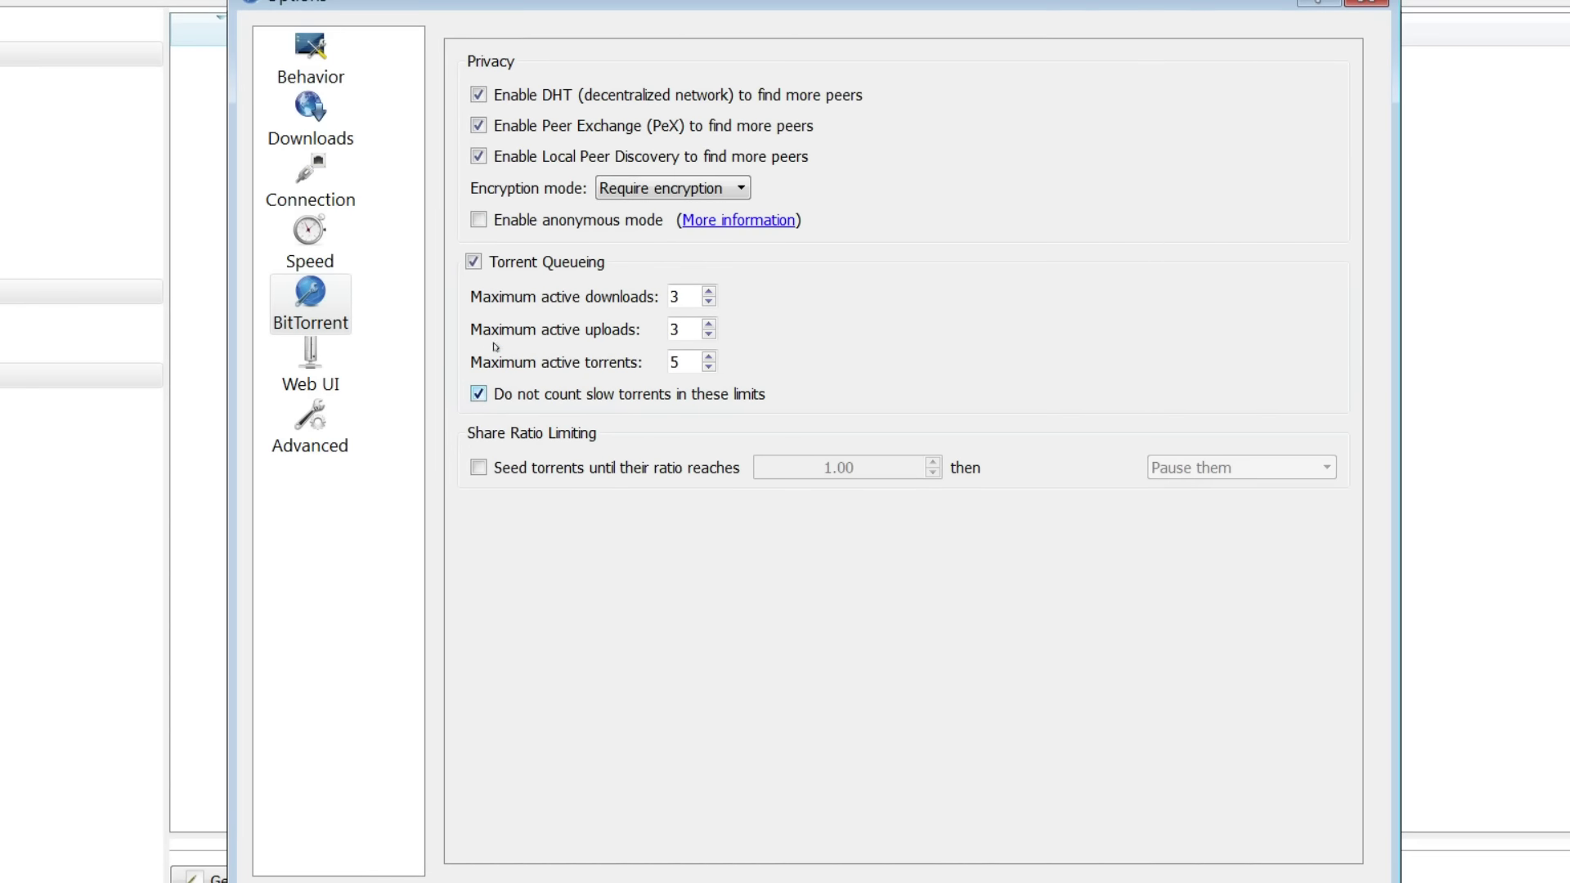
{"action": "double_click", "coordinate": [675, 296]}
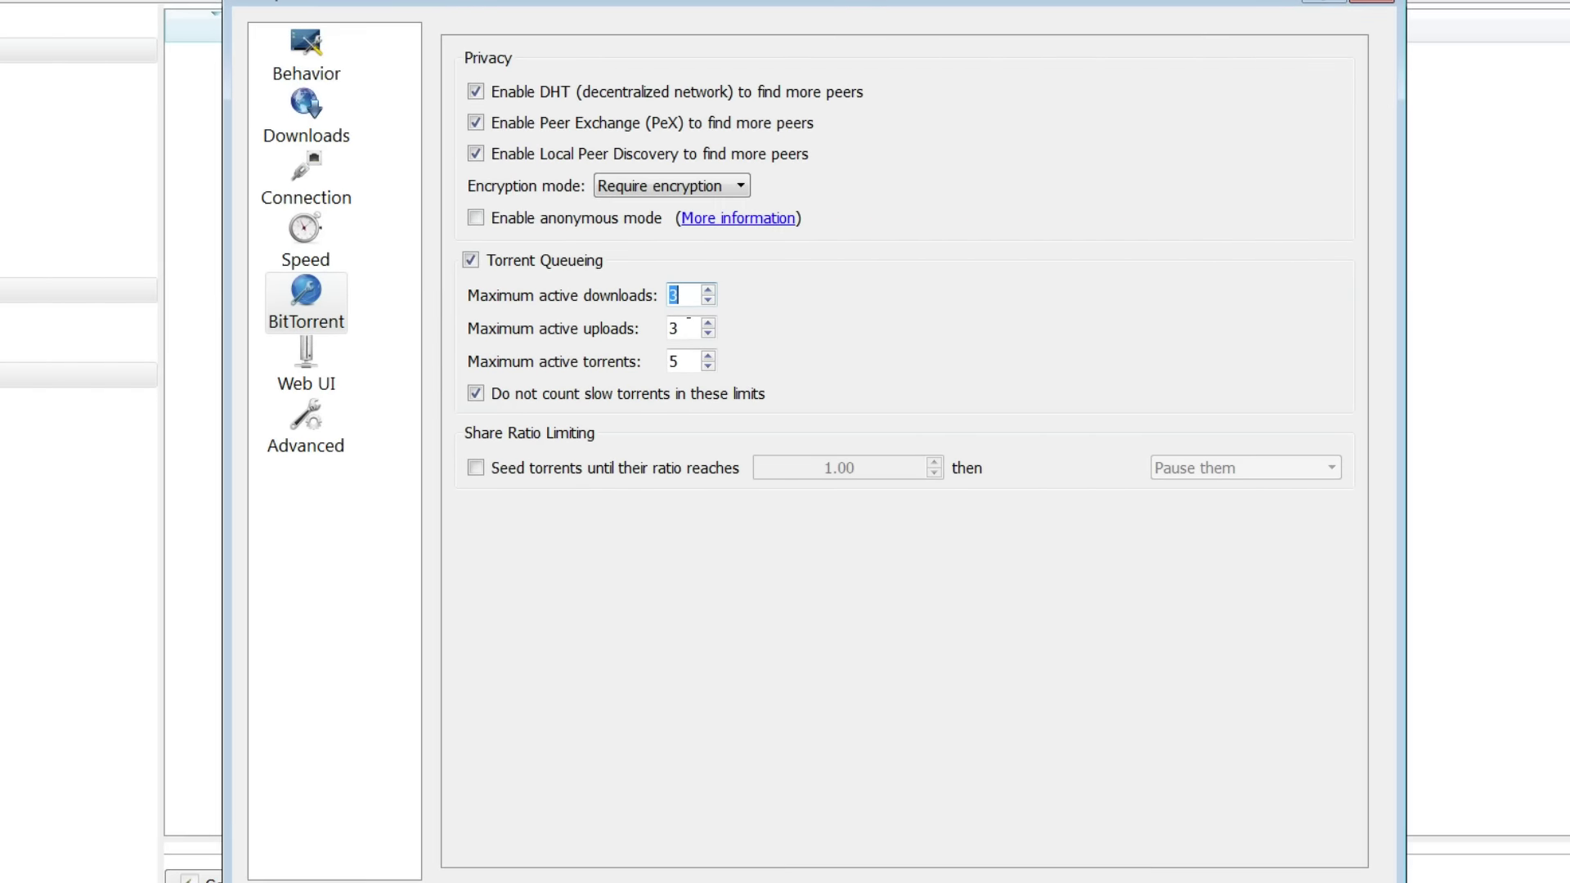
{"action": "left_click", "coordinate": [296, 373]}
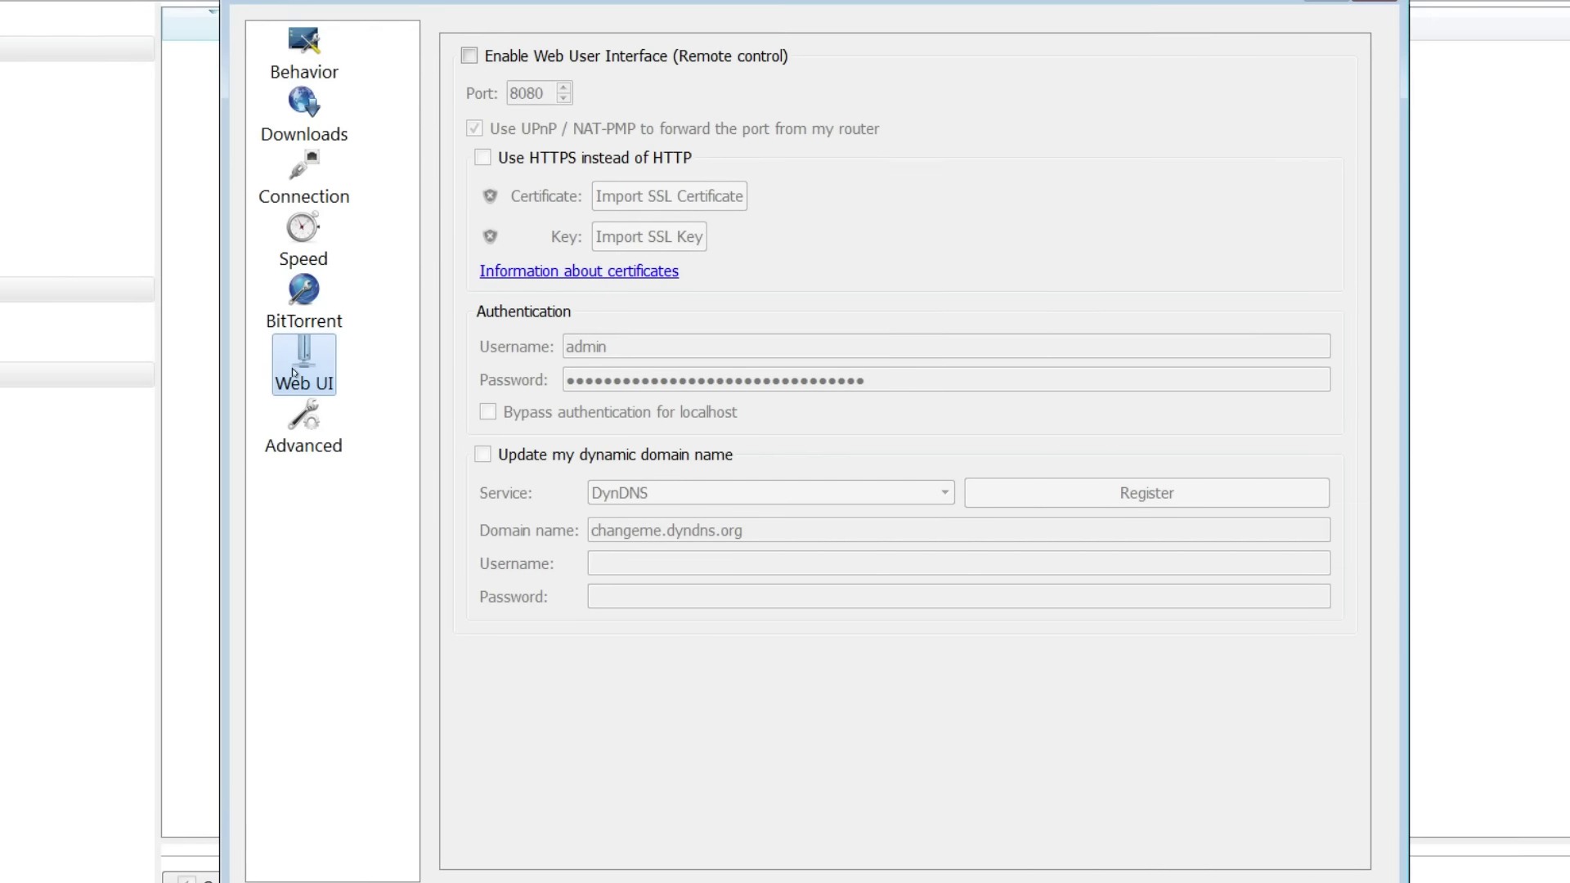
- Switch to the Advanced settings table in Options
{"action": "left_click", "coordinate": [306, 421]}
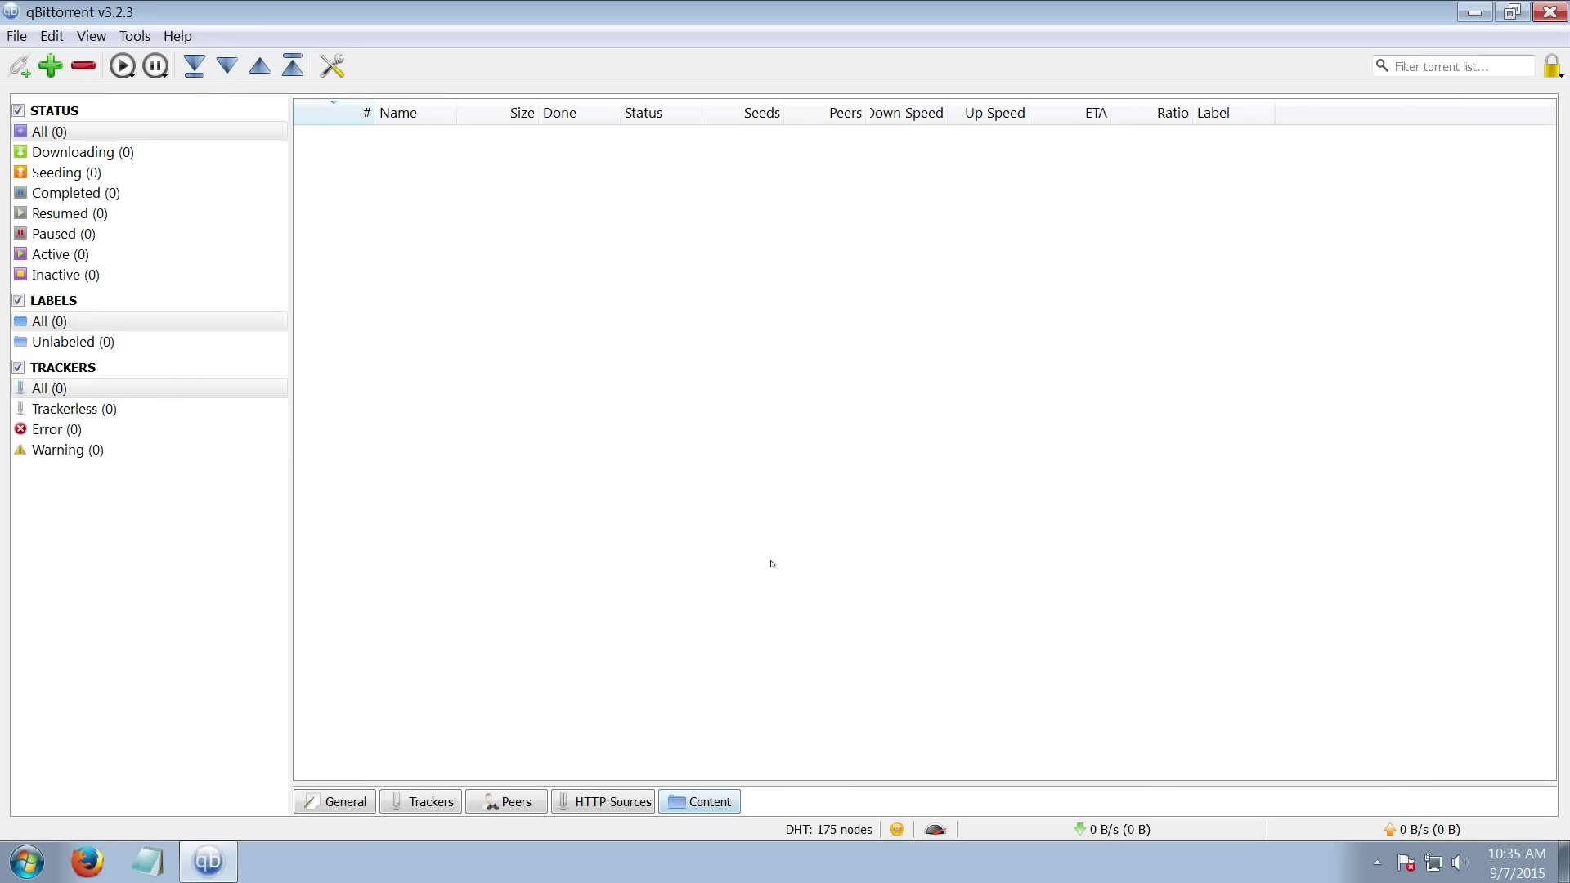
- Show the empty torrent Content panel beneath the transfer list
{"action": "left_click", "coordinate": [708, 798]}
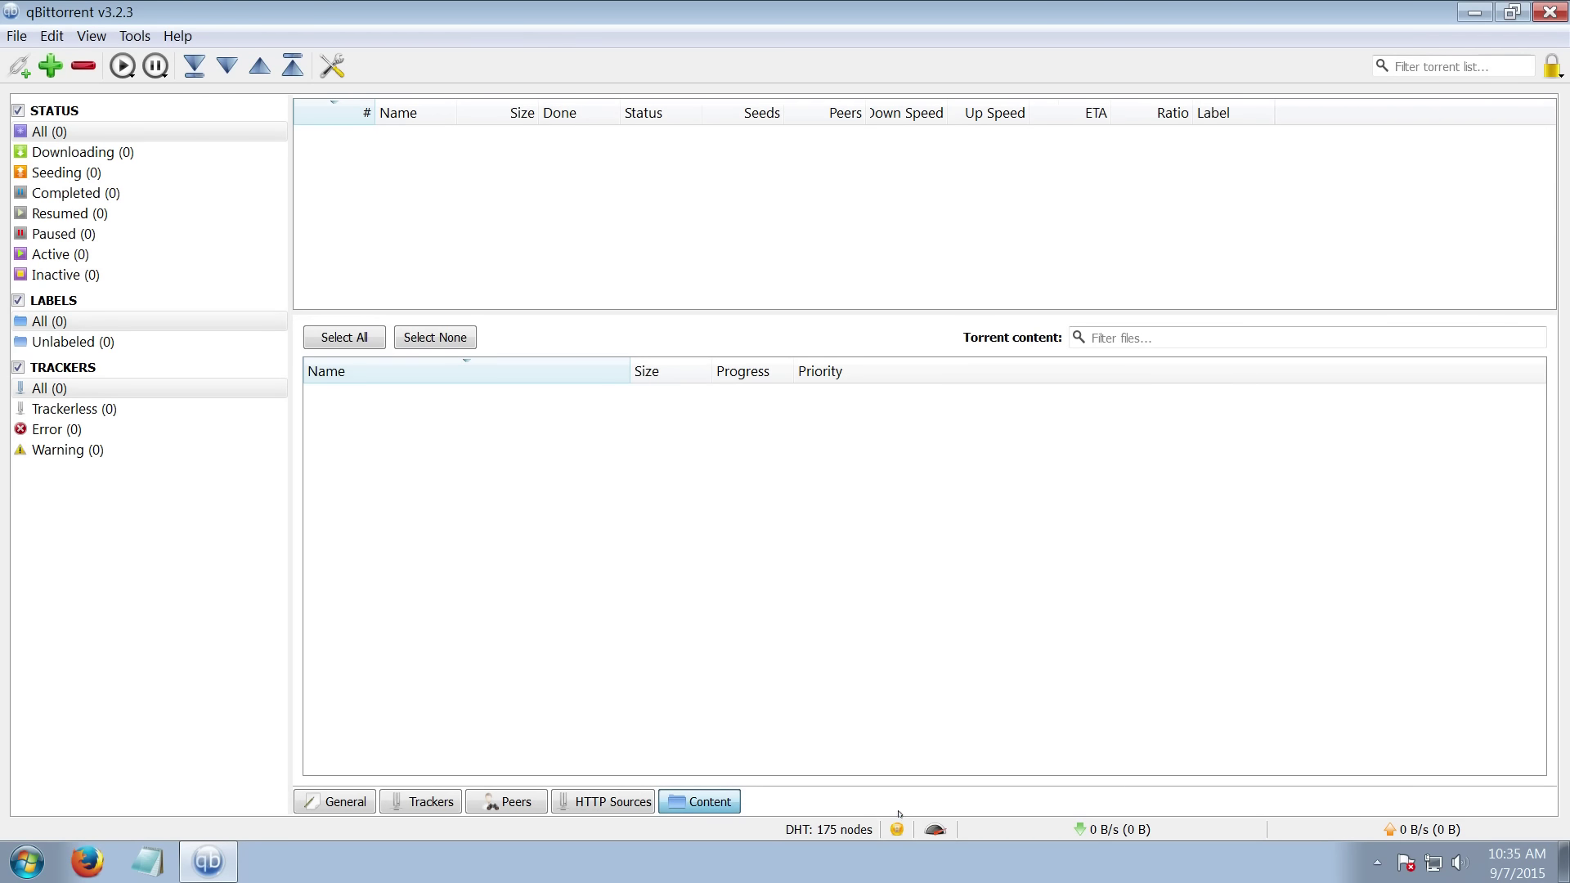